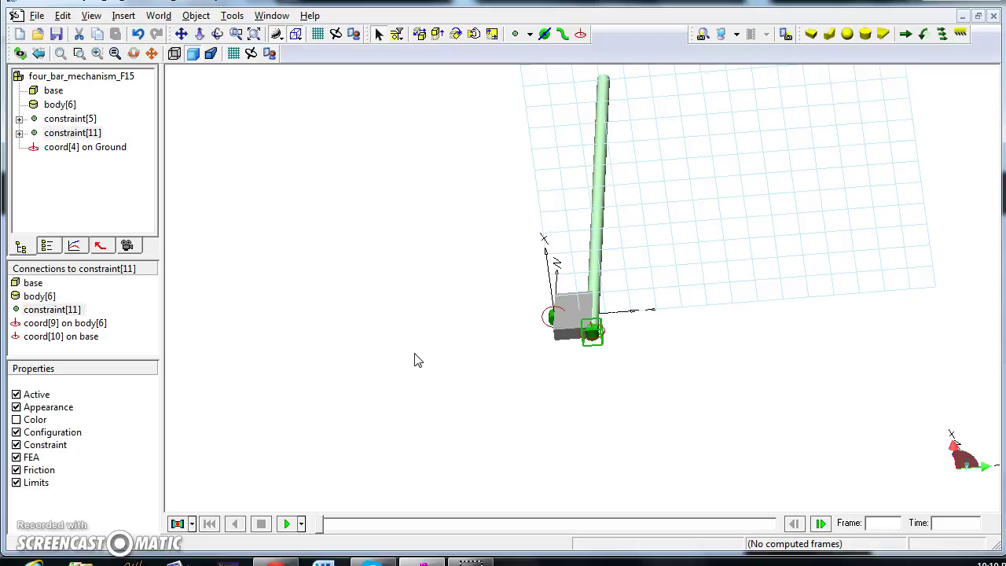
Orbit the view until the ground grid lies flat beneath the rod and base block
{"action": "left_click", "coordinate": [531, 286]}
{"action": "left_click", "coordinate": [219, 35]}
{"action": "left_click_drag", "start_coordinate": [602, 191], "coordinate": [610, 316]}
{"action": "left_click", "coordinate": [605, 270]}
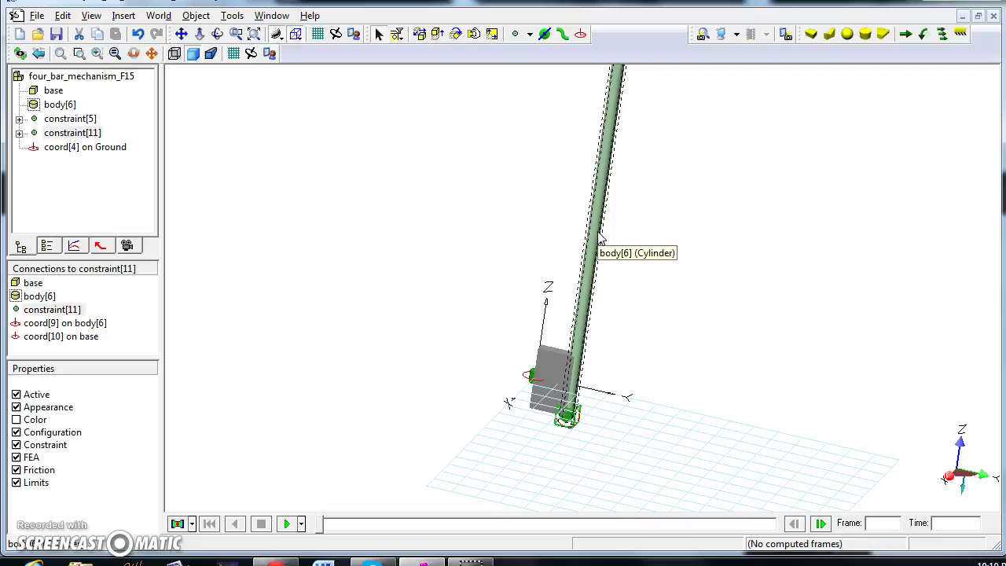
{"action": "left_click", "coordinate": [590, 332]}
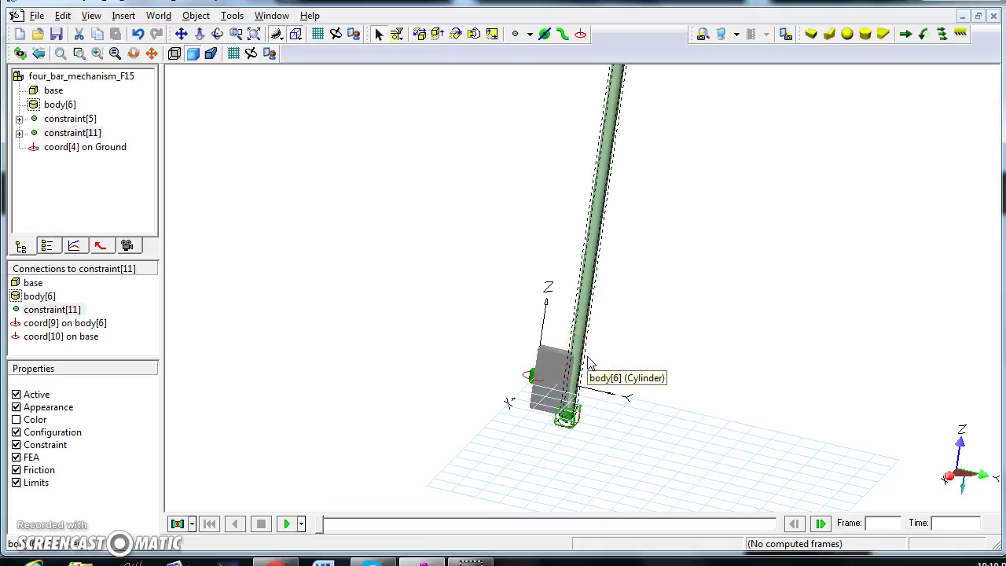
{"action": "left_click", "coordinate": [498, 238]}
Drag the green rod body[6] so it tilts right about its base joint
{"action": "left_click", "coordinate": [359, 15]}
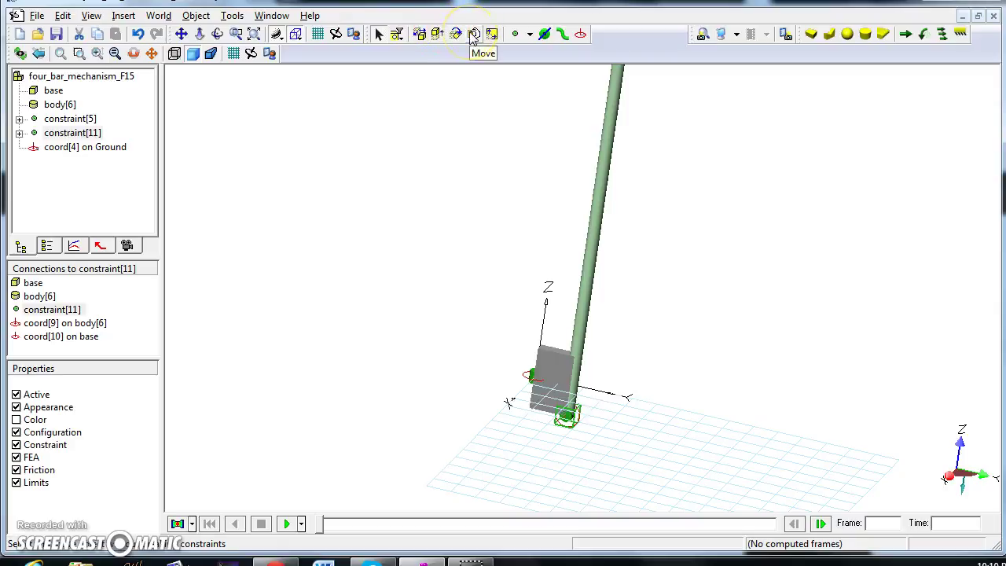
{"action": "left_click", "coordinate": [598, 169]}
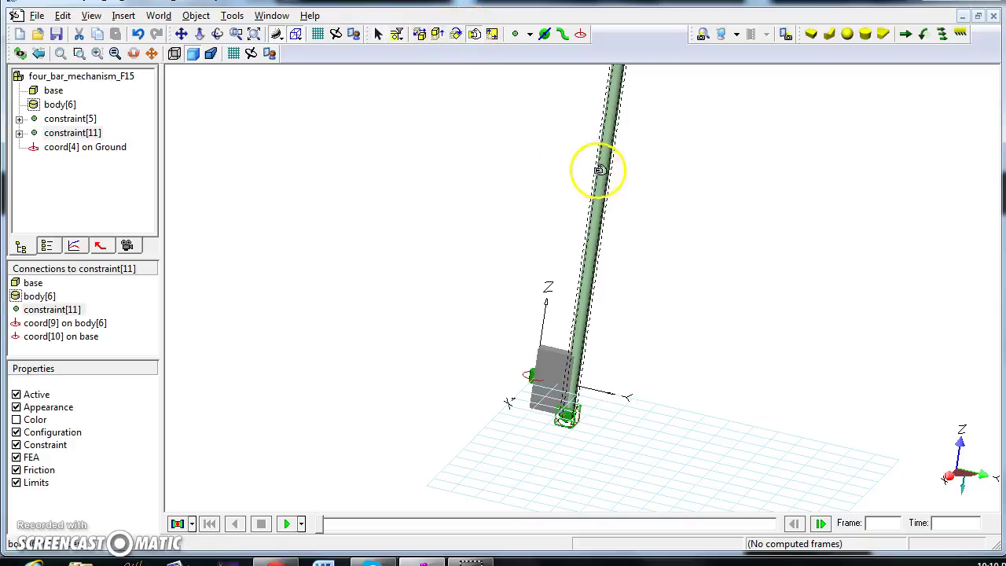
{"action": "left_click_drag", "start_coordinate": [599, 170], "coordinate": [689, 198]}
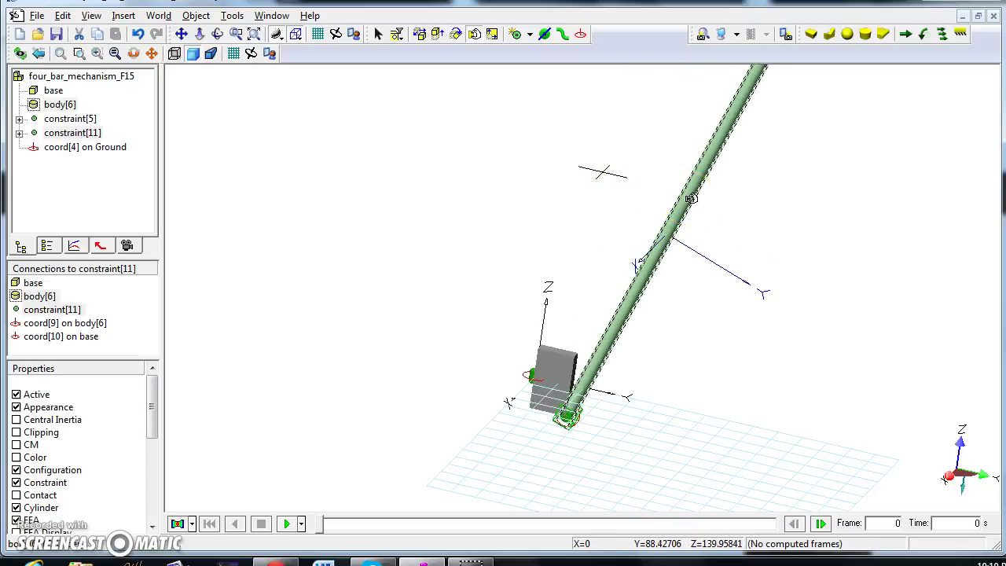
{"action": "left_click", "coordinate": [396, 33]}
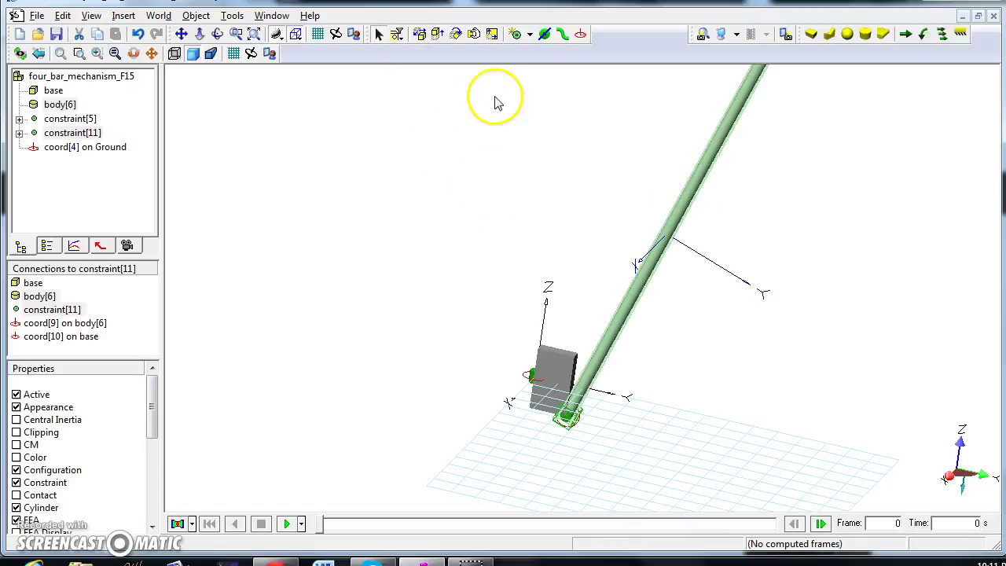
Orbit the view around the mechanism and select the base block
{"action": "left_click", "coordinate": [473, 34]}
{"action": "left_click_drag", "start_coordinate": [593, 321], "coordinate": [575, 375]}
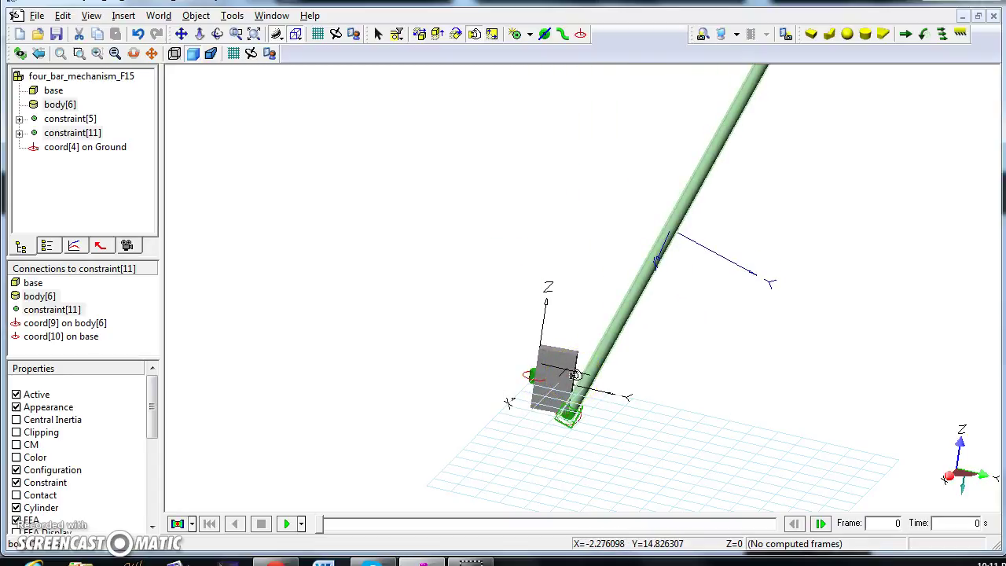
{"action": "key", "text": "Escape"}
{"action": "left_click", "coordinate": [575, 377]}
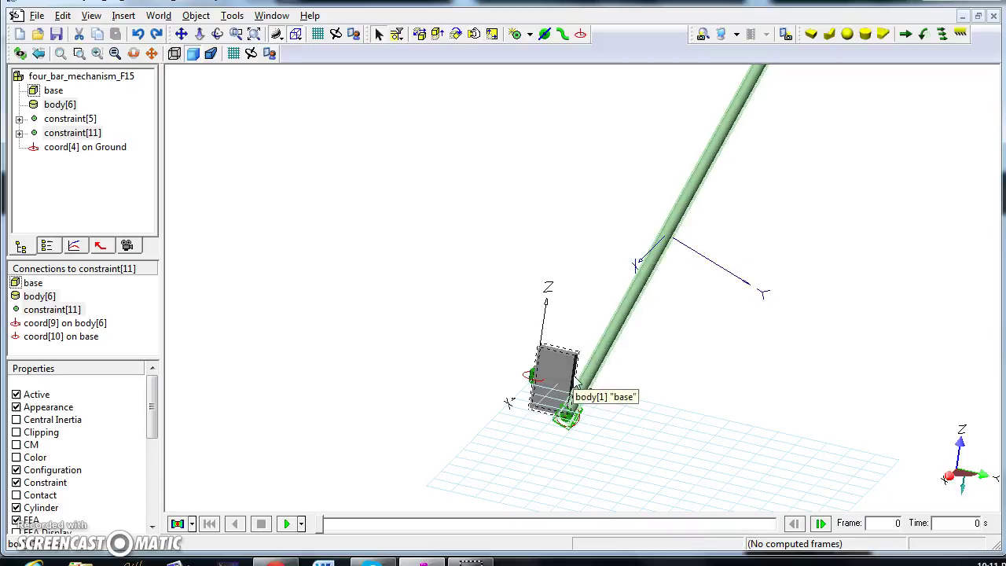
{"action": "left_click", "coordinate": [563, 388]}
Copy and paste rod body[6] to create a second rod, body[12]
{"action": "left_click", "coordinate": [600, 355]}
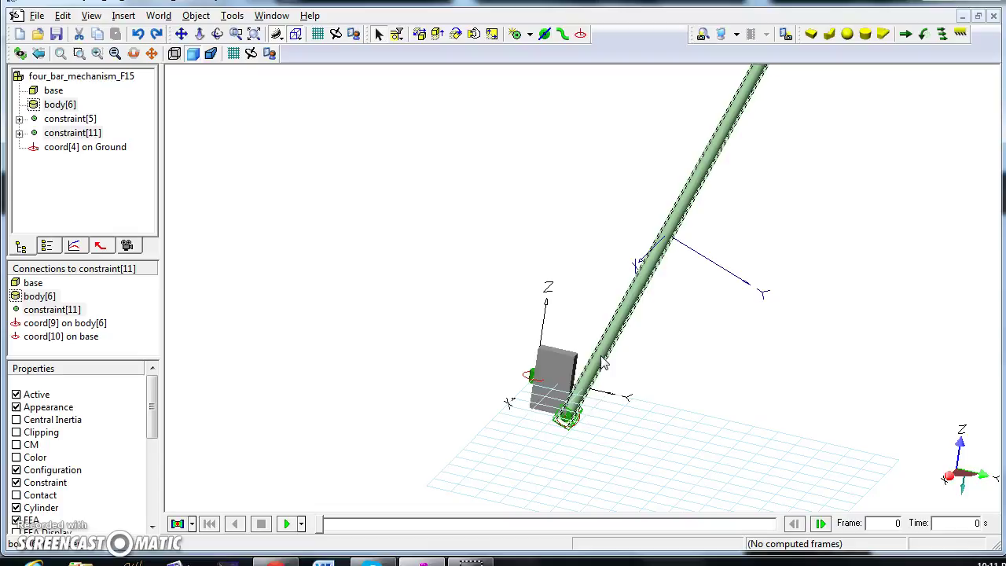
{"action": "key", "text": "ctrl+c"}
{"action": "key", "text": "ctrl+v"}
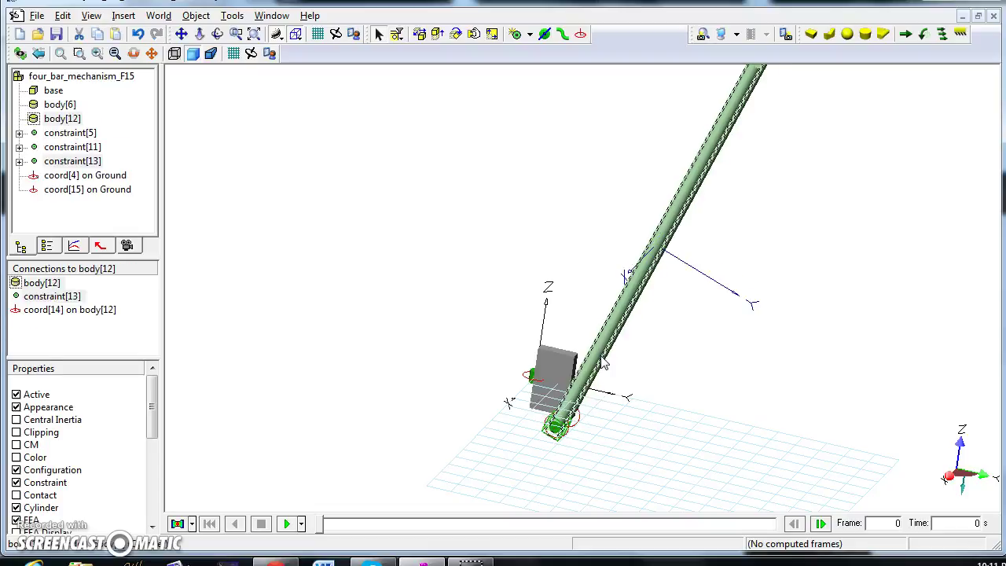
{"action": "left_click", "coordinate": [424, 200]}
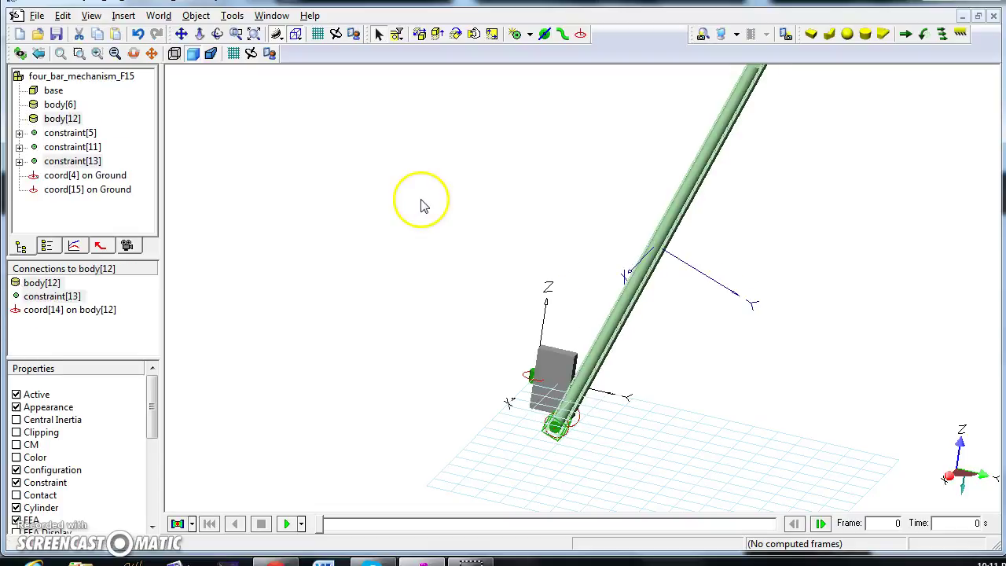
Orbit the view so the two rods appear separated
{"action": "left_click", "coordinate": [218, 34]}
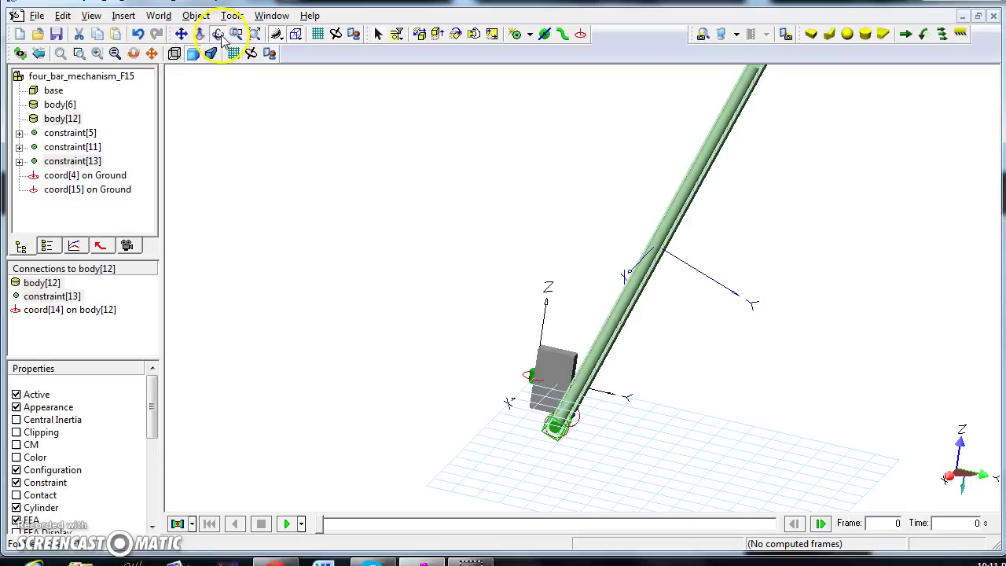
{"action": "middle_click_drag", "start_coordinate": [512, 443], "coordinate": [573, 445]}
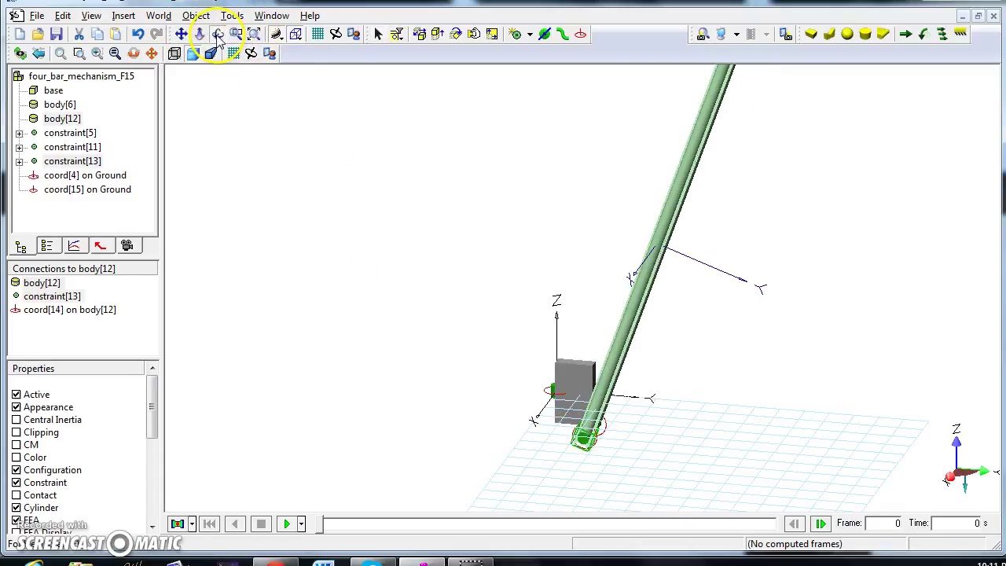
{"action": "left_click_drag", "start_coordinate": [631, 288], "coordinate": [708, 352]}
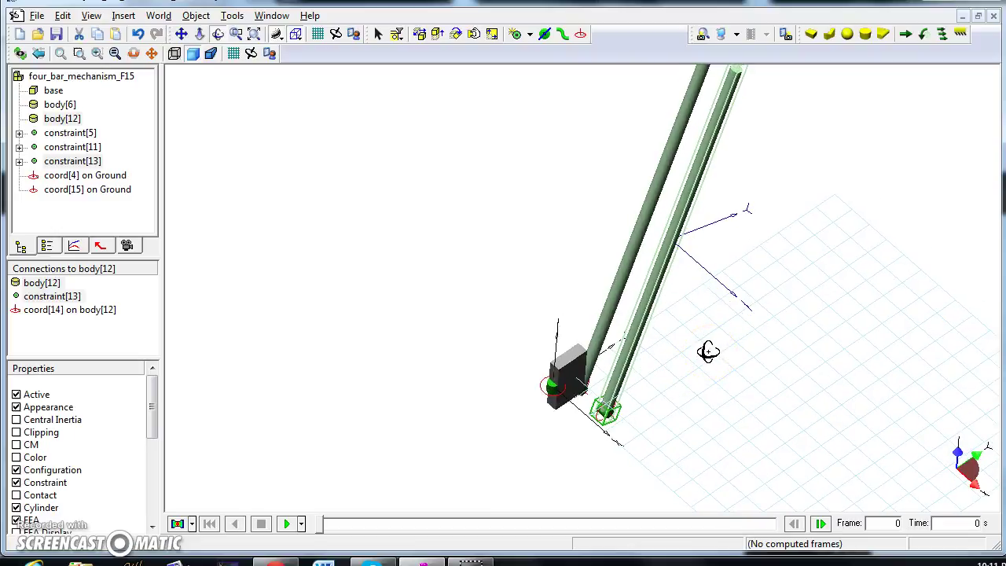
{"action": "left_click_drag", "start_coordinate": [707, 352], "coordinate": [610, 417]}
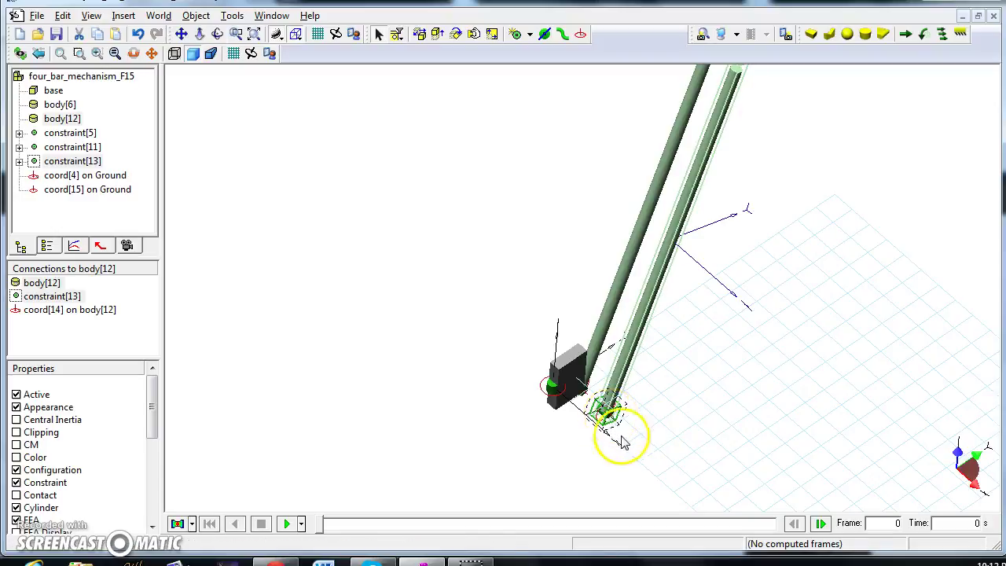
Delete the copied rod's joint constraint[13]
{"action": "left_click", "coordinate": [618, 445]}
{"action": "left_click", "coordinate": [607, 414]}
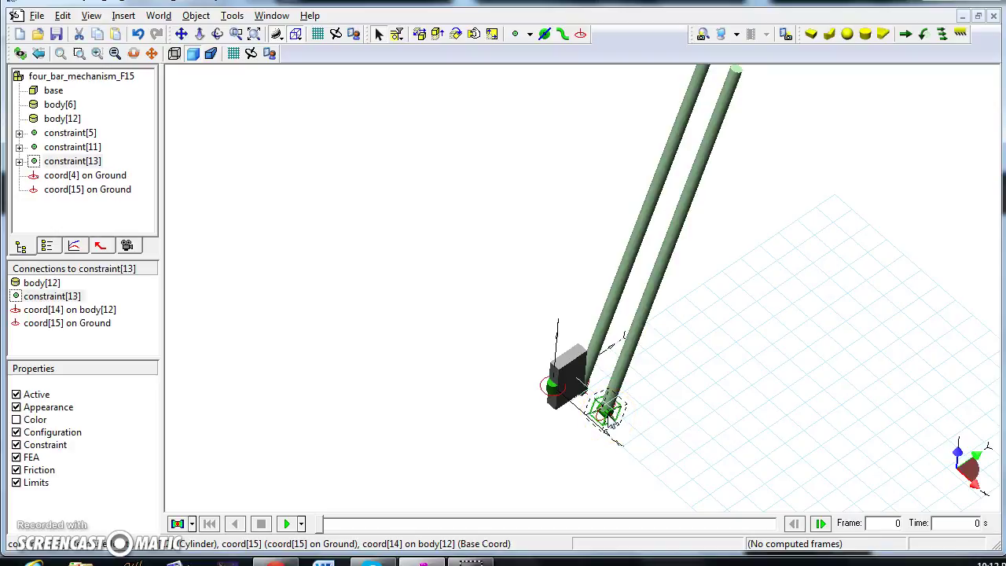
{"action": "key", "text": "Delete"}
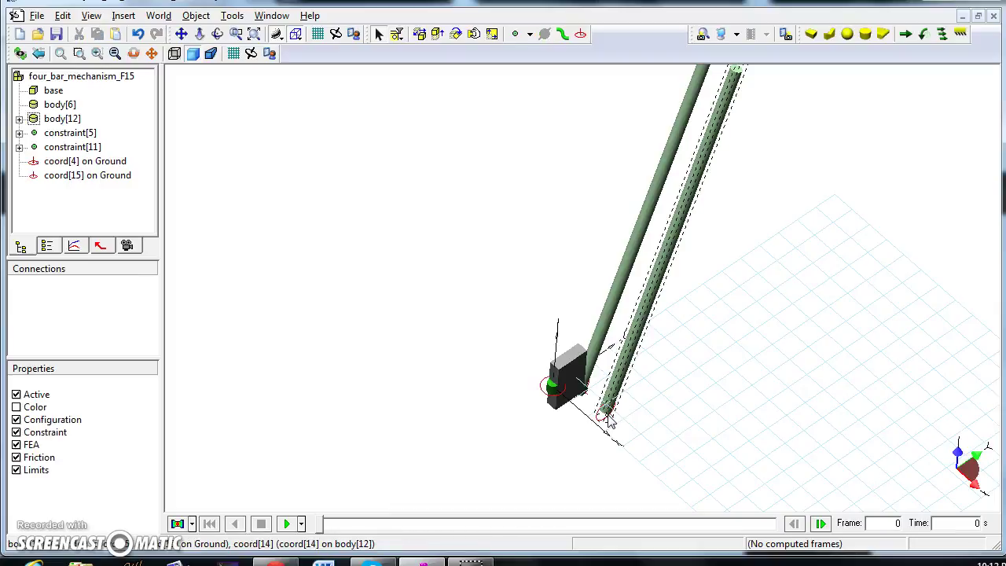
Delete the ground coordinate coord[15] from the tree, then select the copied rod body[12]
{"action": "left_click", "coordinate": [341, 306]}
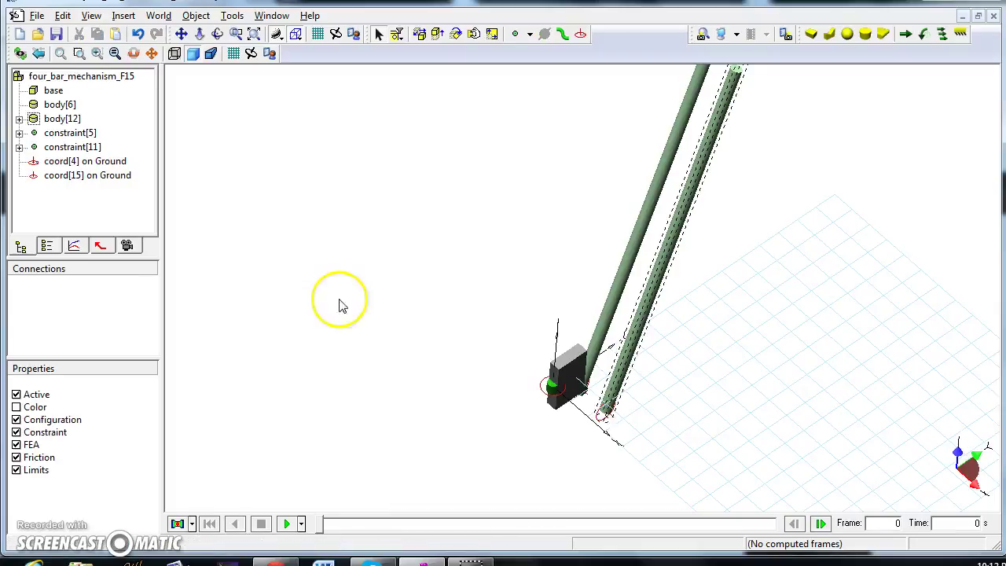
{"action": "left_click", "coordinate": [77, 182]}
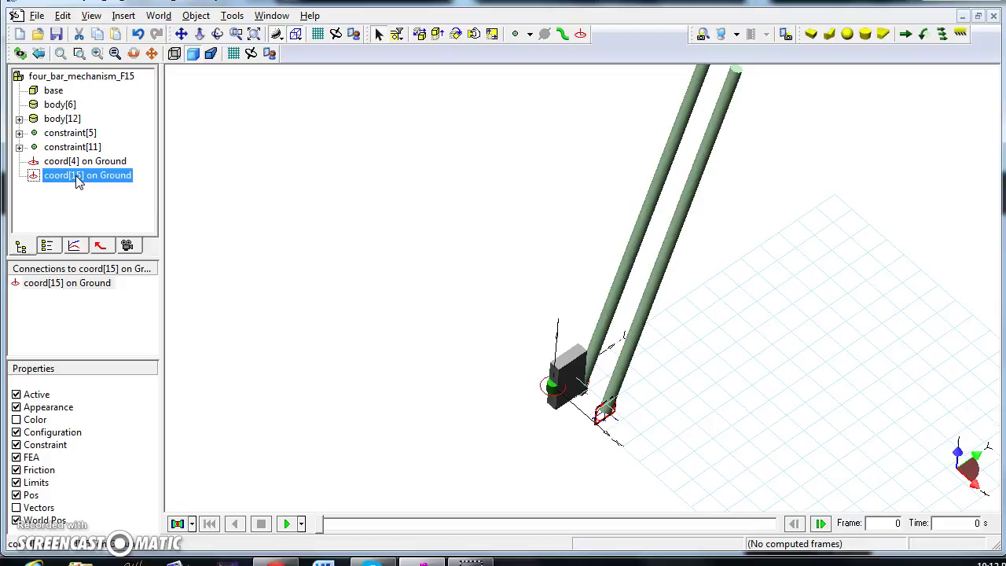
{"action": "key", "text": "Delete"}
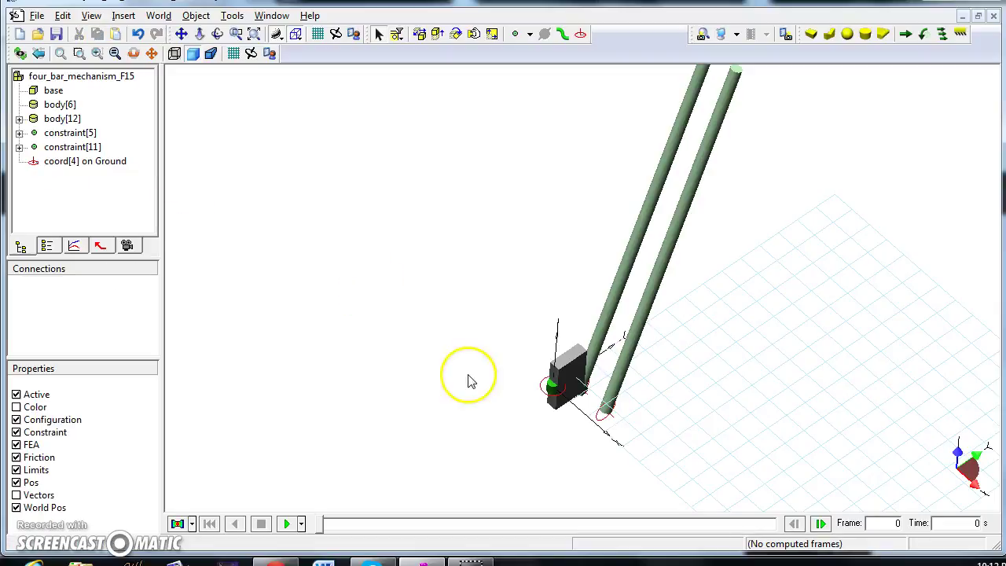
{"action": "left_click", "coordinate": [602, 412]}
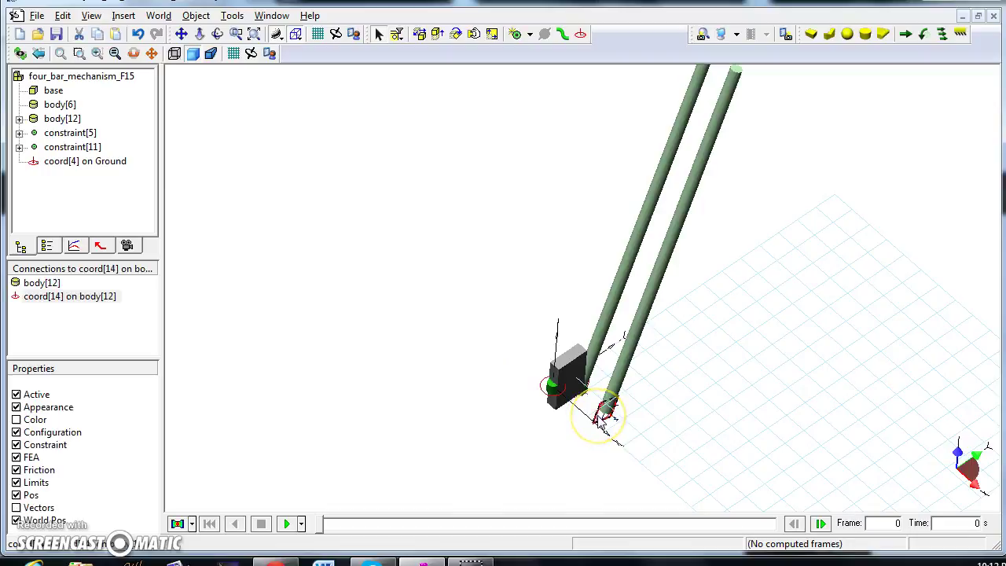
{"action": "left_click", "coordinate": [623, 354]}
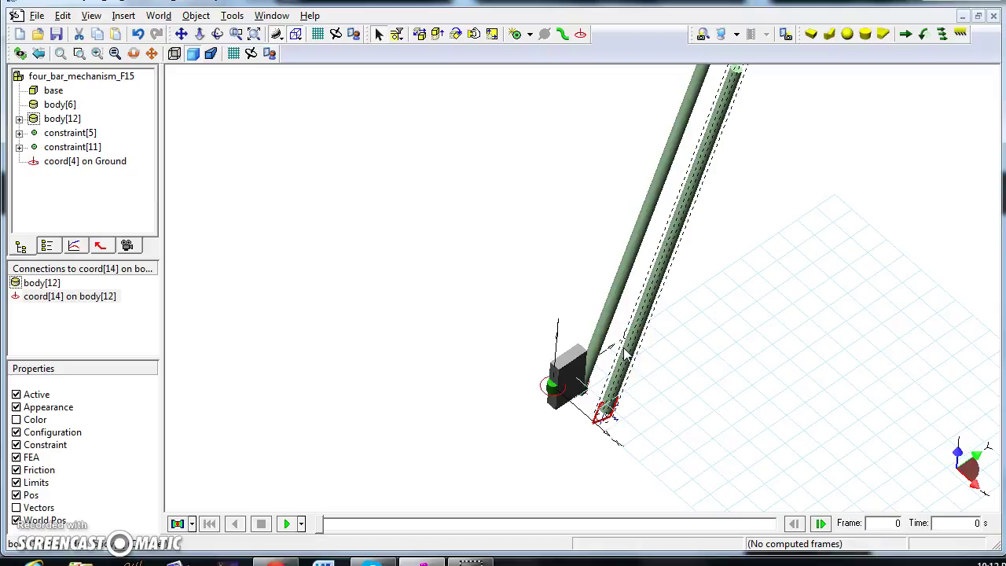
Place a new coordinate system, coord[13], on the base block
{"action": "left_click", "coordinate": [581, 35]}
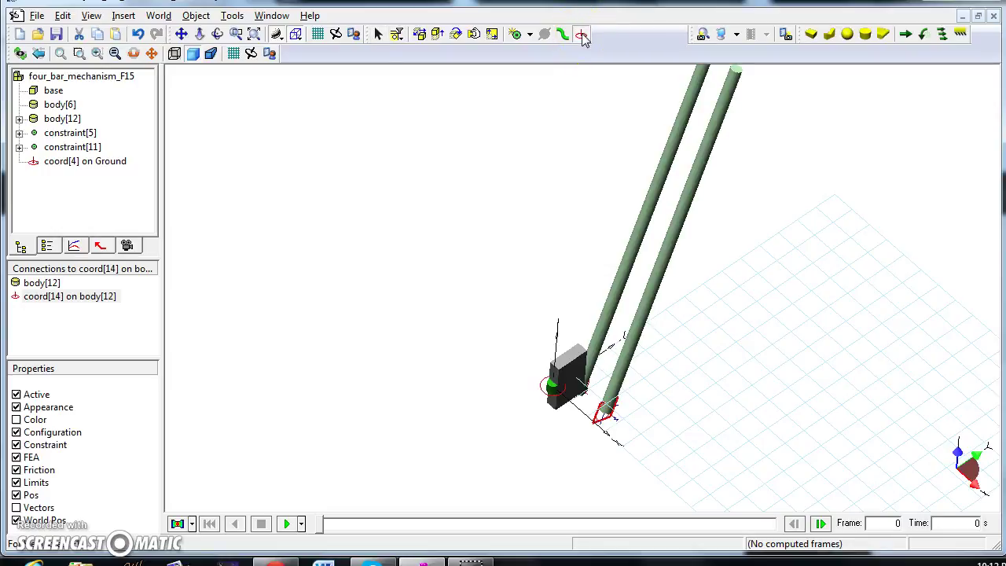
{"action": "left_click_drag", "start_coordinate": [599, 183], "coordinate": [581, 346]}
{"action": "left_click", "coordinate": [585, 344]}
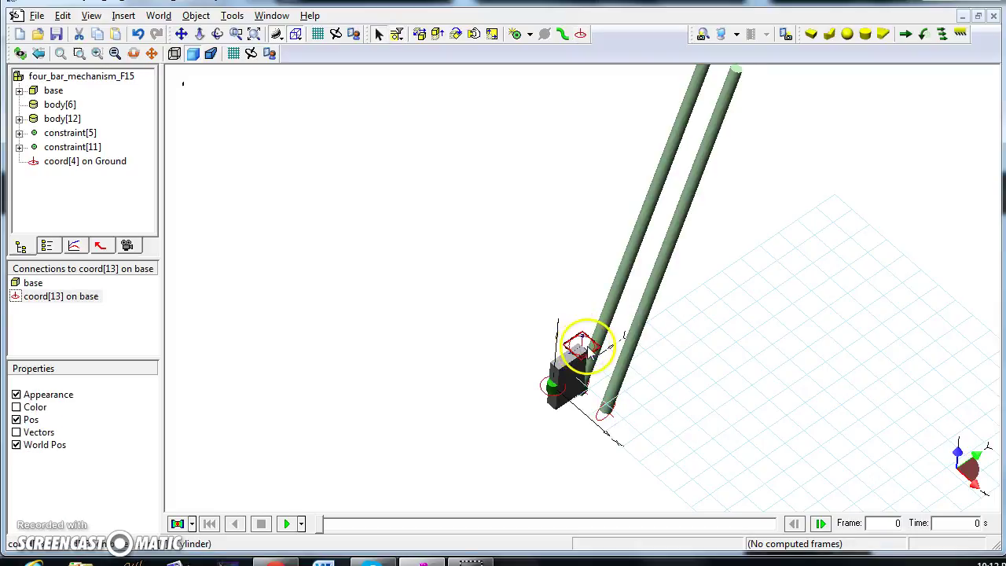
{"action": "double_click", "coordinate": [586, 344]}
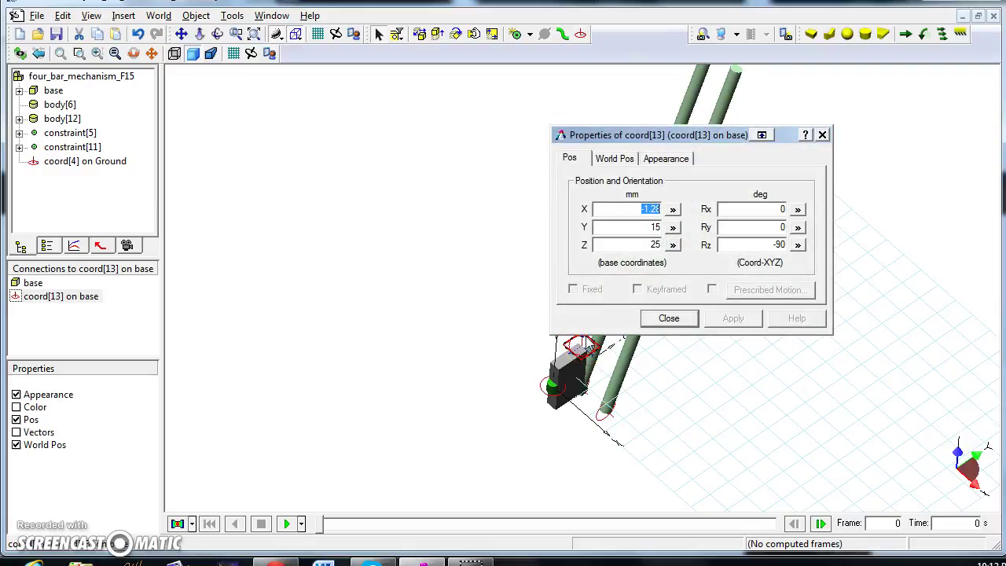
Set coord[13] to X 0 with rotations Rx 0, Ry 90, Rz -90
{"action": "type", "text": "0"}
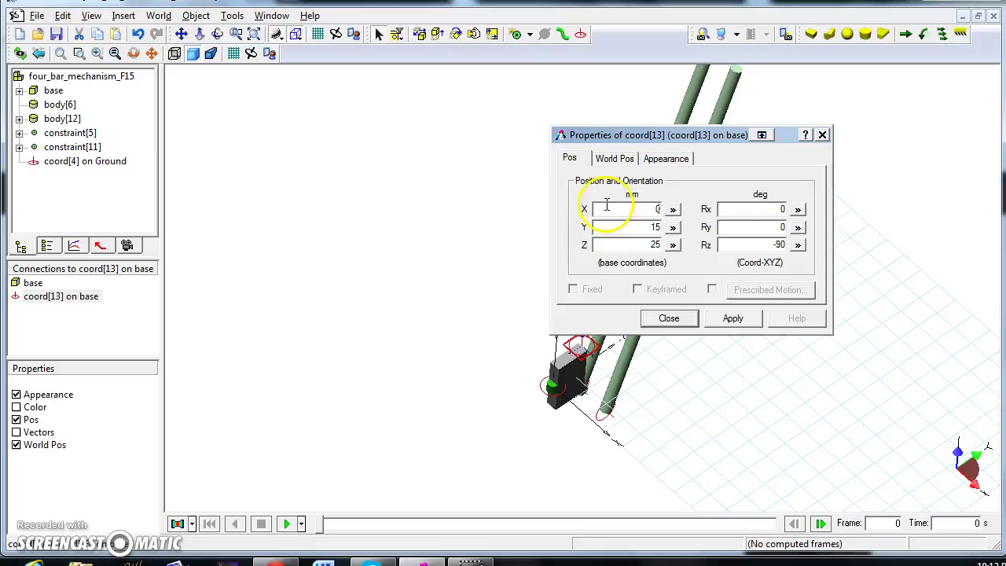
{"action": "left_click_drag", "start_coordinate": [635, 135], "coordinate": [282, 119]}
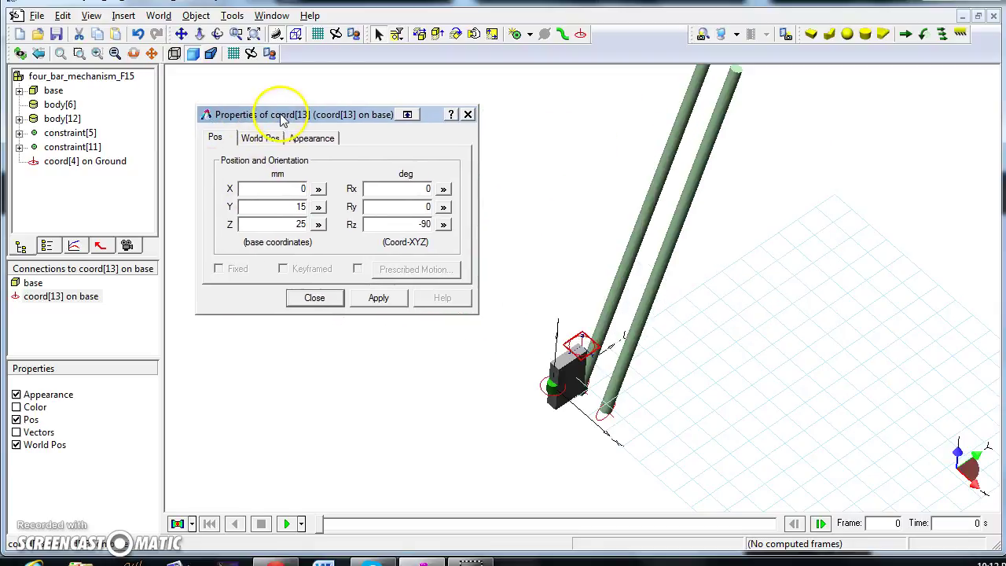
{"action": "left_click", "coordinate": [386, 206]}
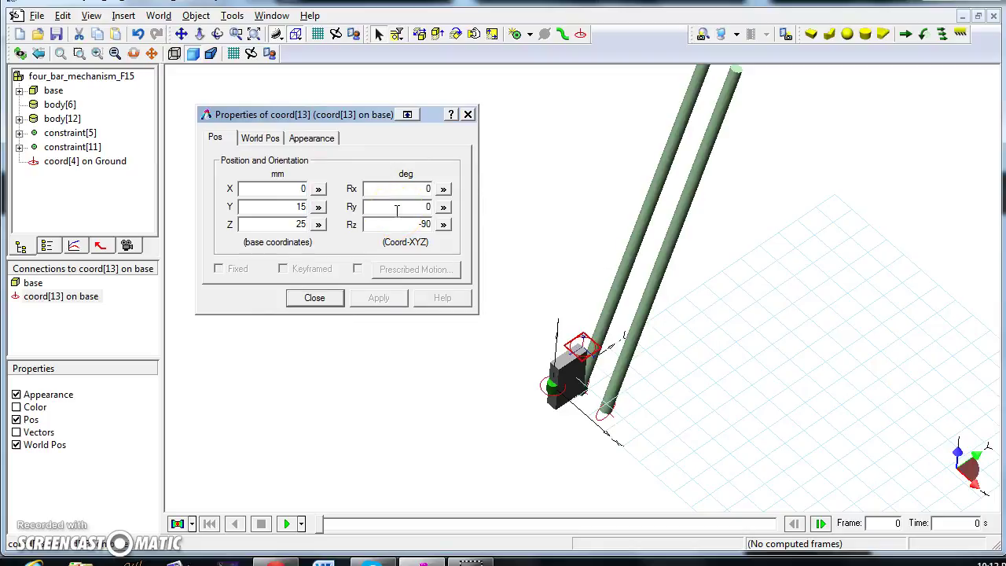
{"action": "left_click", "coordinate": [412, 202]}
{"action": "double_click", "coordinate": [427, 189]}
{"action": "type", "text": "90"}
{"action": "double_click", "coordinate": [427, 206]}
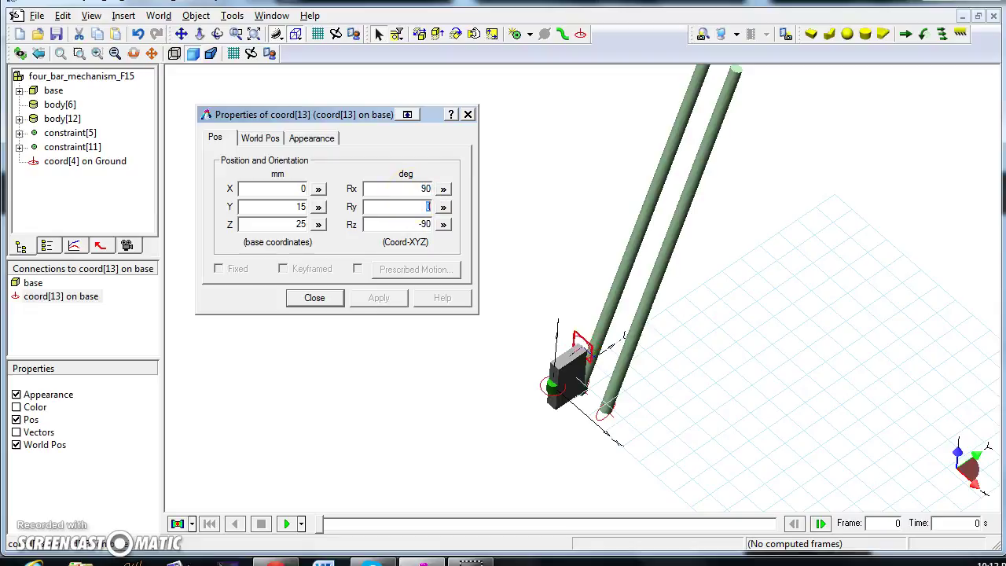
{"action": "double_click", "coordinate": [430, 189]}
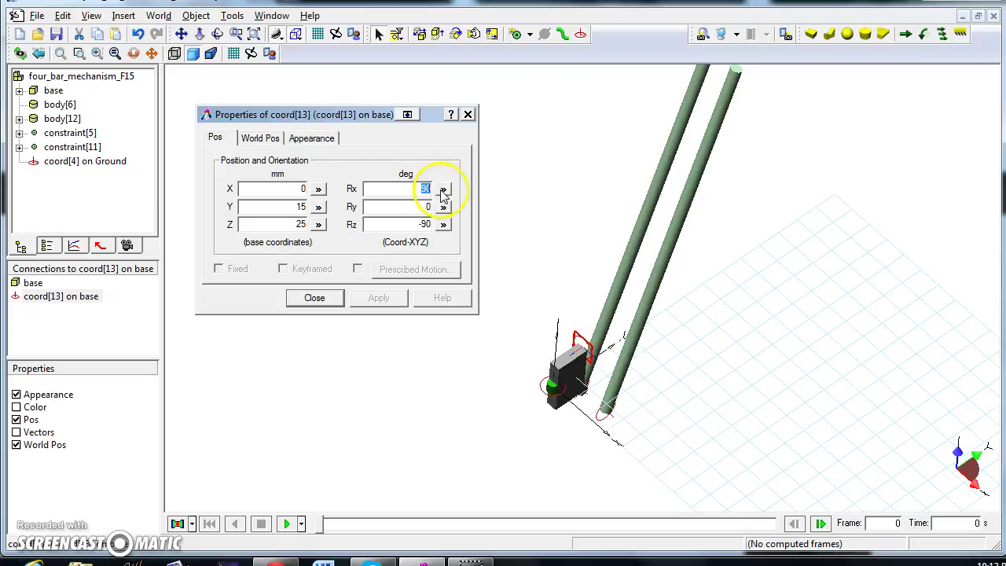
{"action": "type", "text": "0"}
{"action": "left_click", "coordinate": [427, 206]}
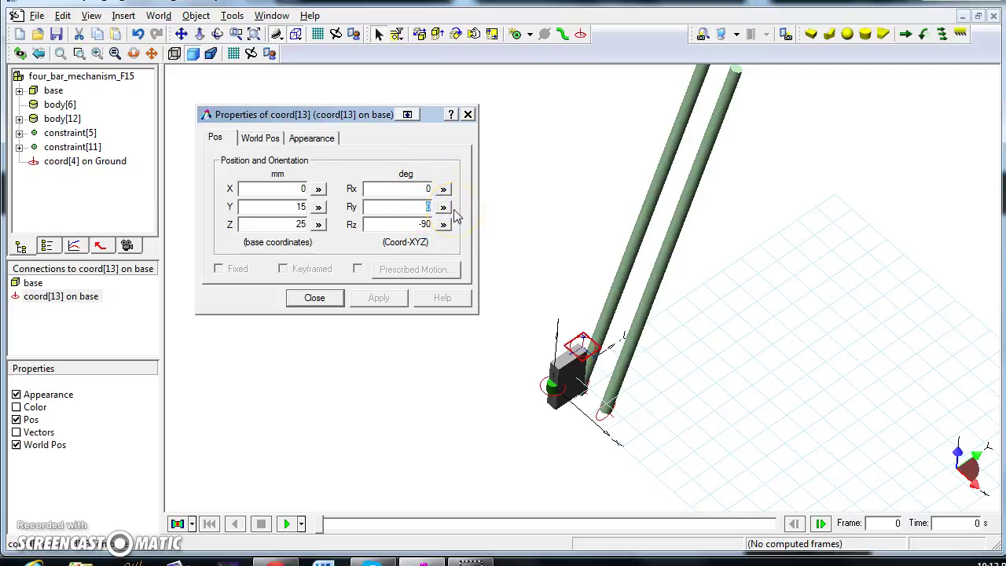
{"action": "type", "text": "90"}
{"action": "key", "text": "Tab"}
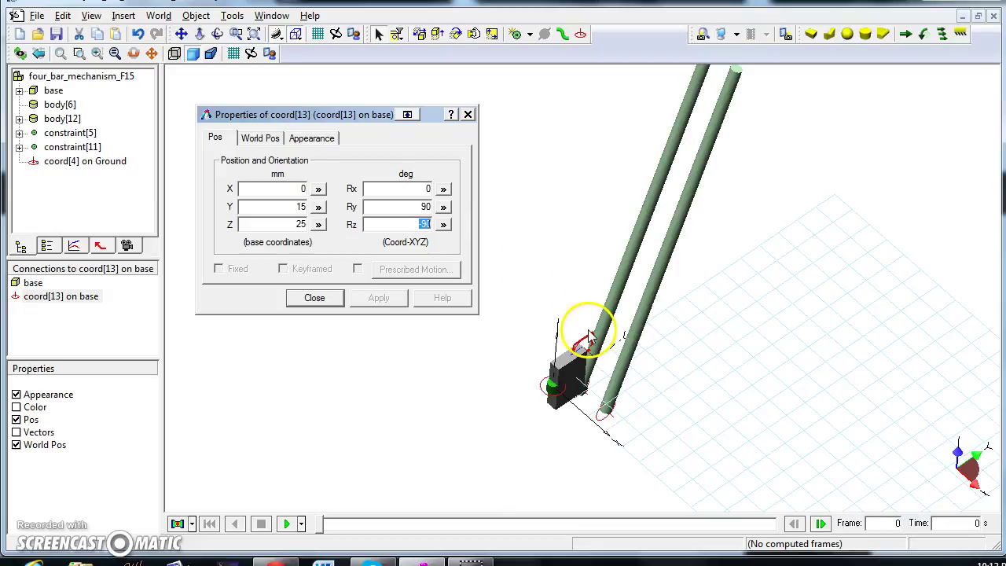
{"action": "left_click", "coordinate": [315, 298]}
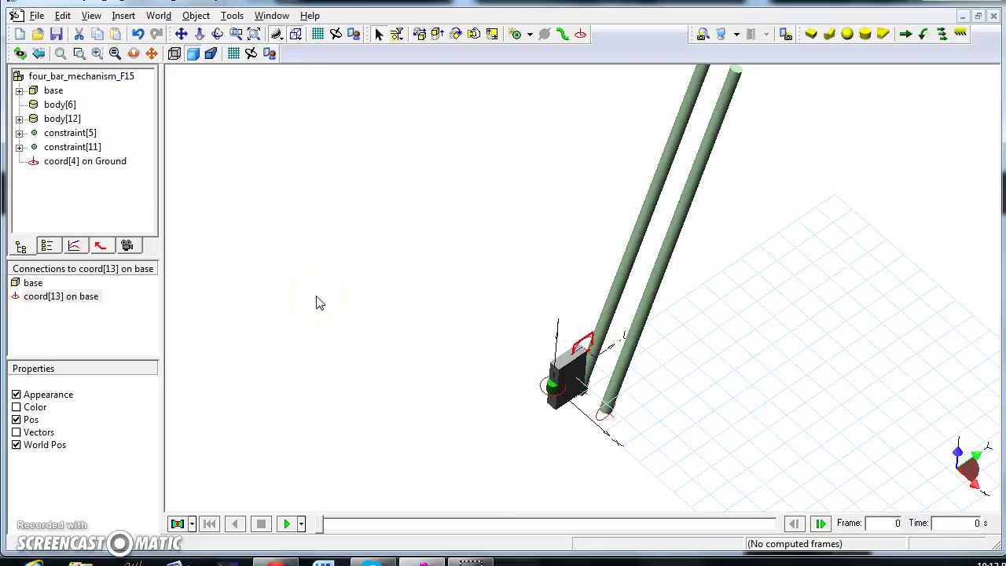
{"action": "left_click", "coordinate": [526, 312]}
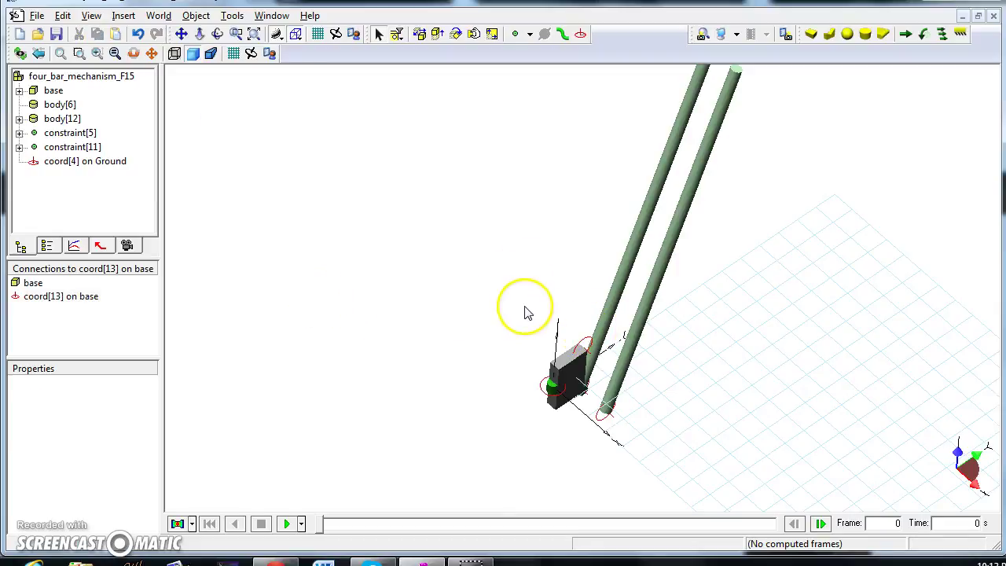
{"action": "left_click", "coordinate": [587, 342]}
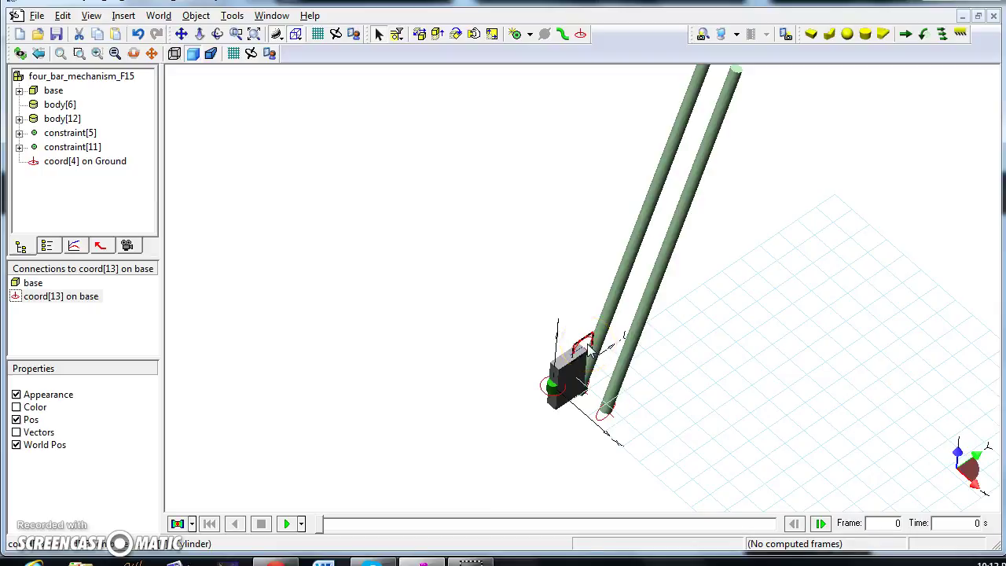
Add coord[14] at body[12]'s lower end and revolute-join it to base coord[13], moving the base
{"action": "left_click", "coordinate": [566, 313]}
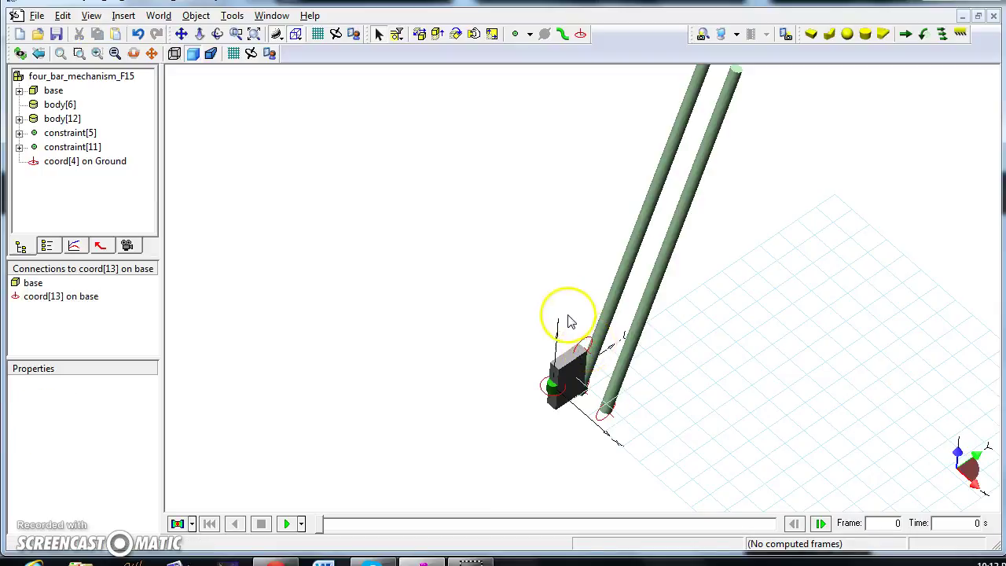
{"action": "left_click", "coordinate": [590, 343]}
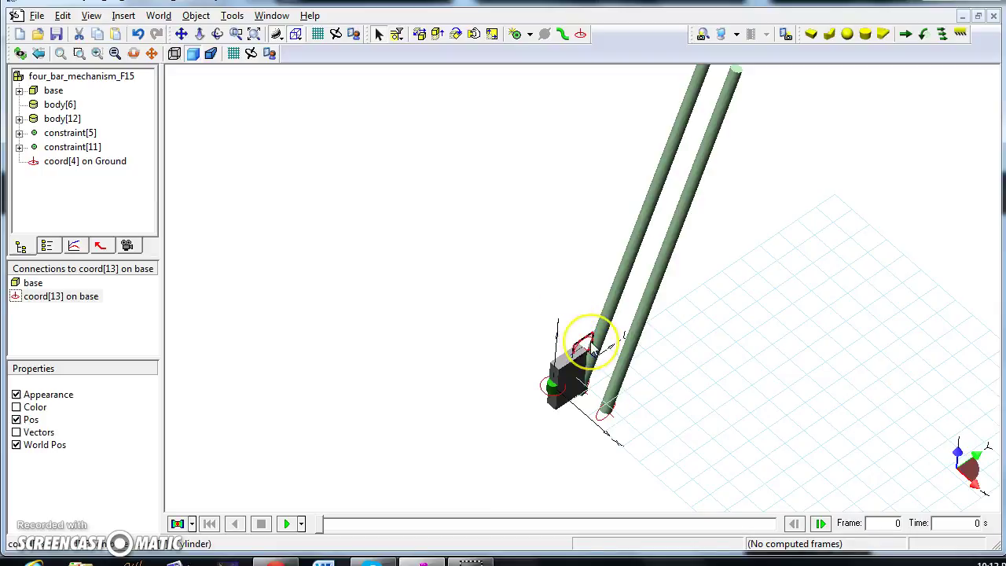
{"action": "left_click", "coordinate": [599, 395]}
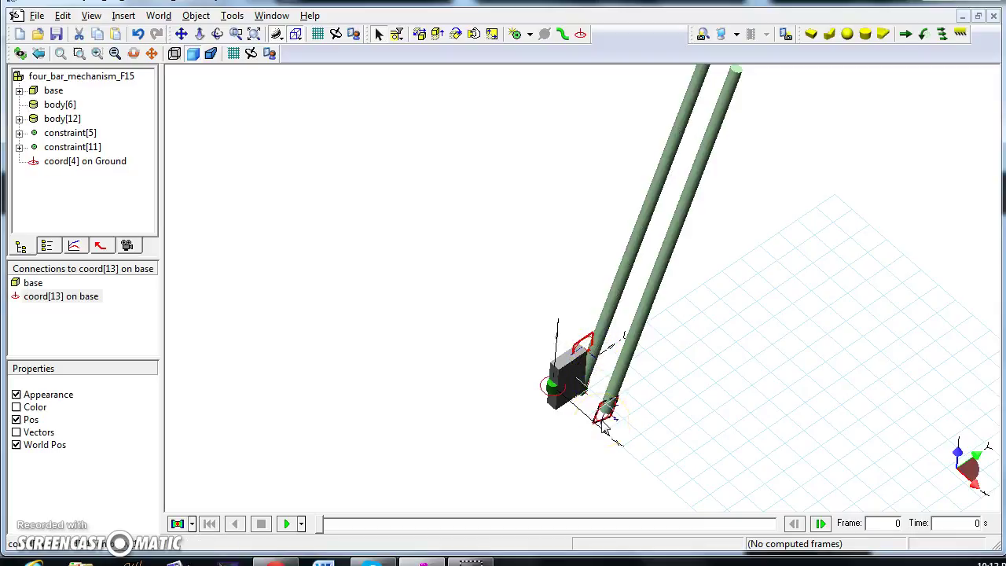
{"action": "left_click", "coordinate": [516, 36]}
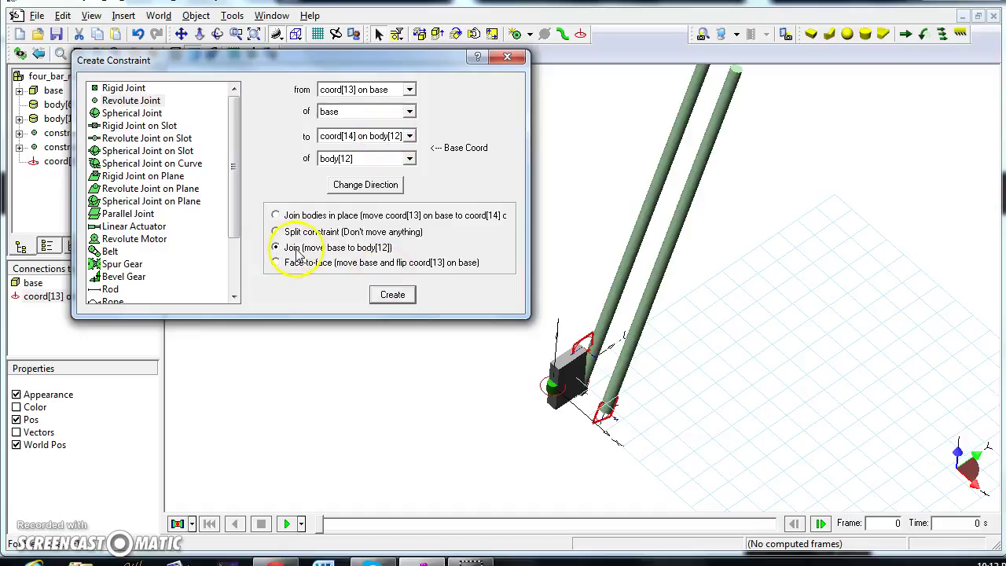
{"action": "left_click", "coordinate": [392, 294]}
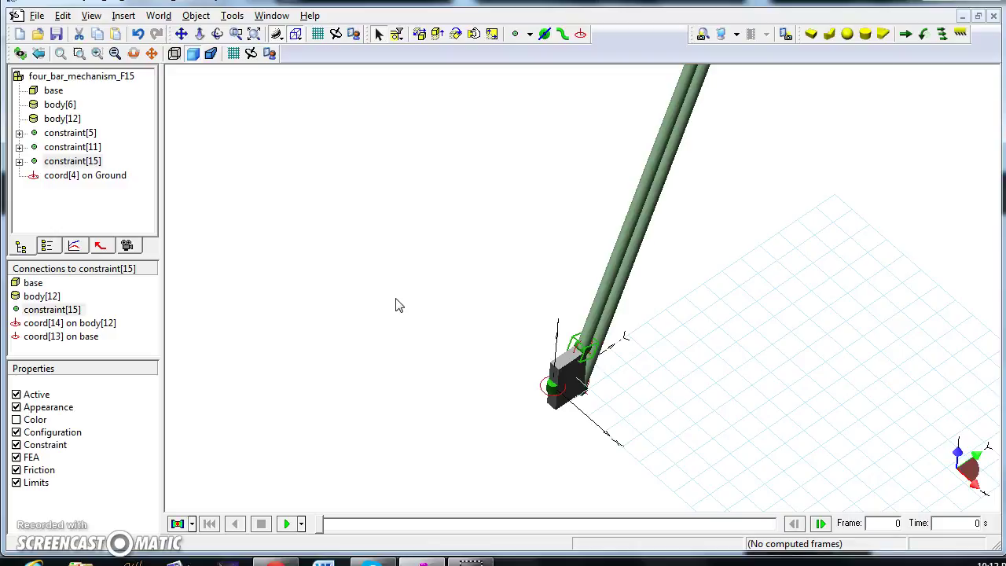
Orbit to look down on the base and both bars, then select body[6]
{"action": "left_click", "coordinate": [218, 33]}
{"action": "left_click_drag", "start_coordinate": [663, 236], "coordinate": [592, 234]}
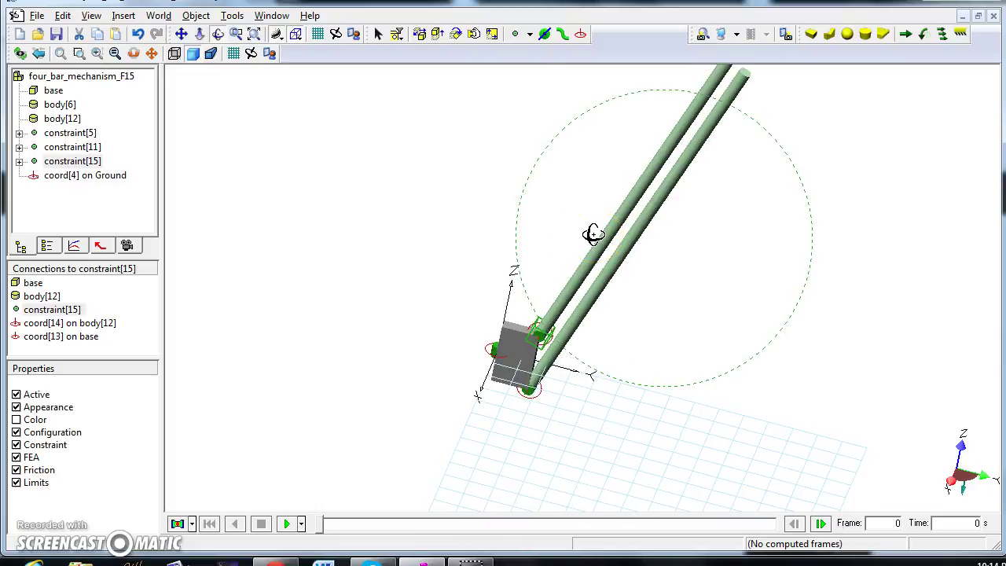
{"action": "mouse_move", "coordinate": [590, 231]}
{"action": "left_mouse_down"}
{"action": "mouse_move", "coordinate": [550, 319]}
{"action": "mouse_move", "coordinate": [539, 278]}
{"action": "mouse_move", "coordinate": [586, 238]}
{"action": "left_mouse_up"}
{"action": "key", "text": "Escape"}
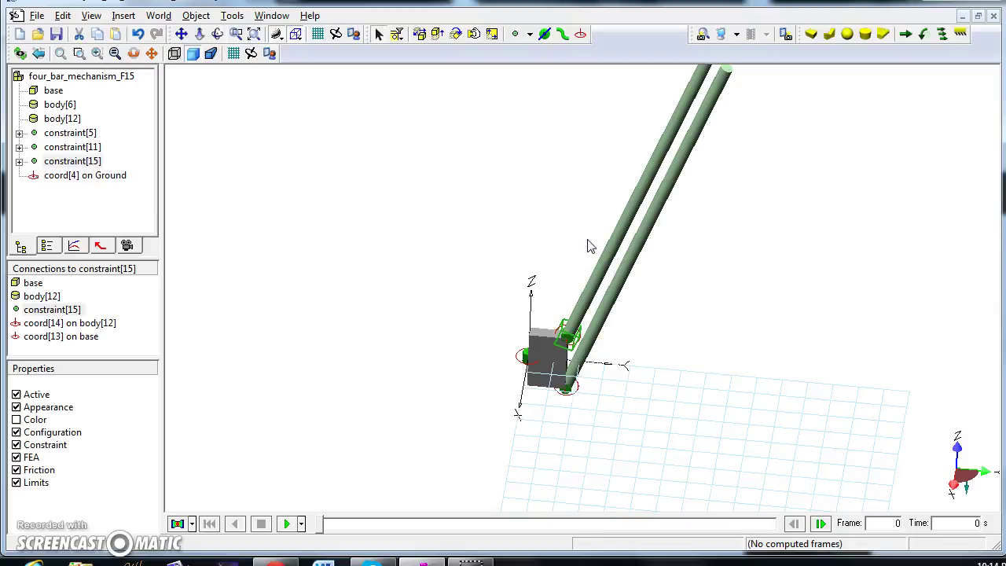
{"action": "left_click", "coordinate": [626, 271]}
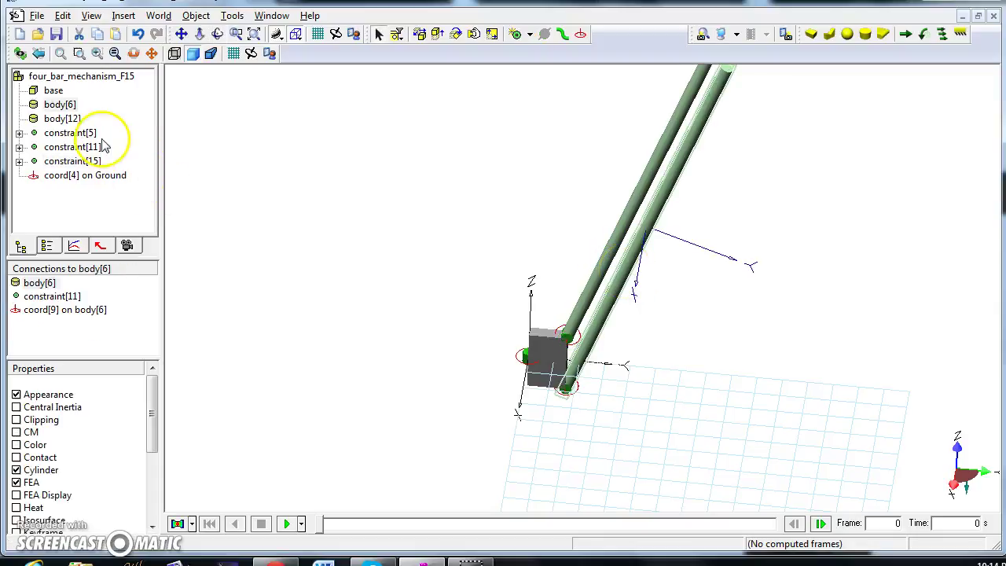
In the model tree, name body[6] 'arm_down' and body[12] 'arm_up'
{"action": "left_click", "coordinate": [69, 105]}
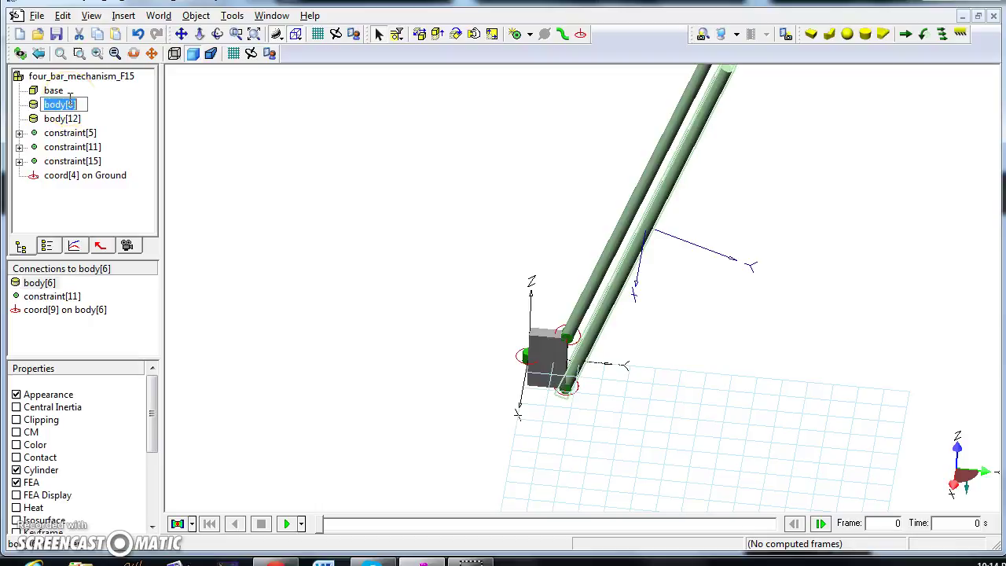
{"action": "type", "text": "arm_down"}
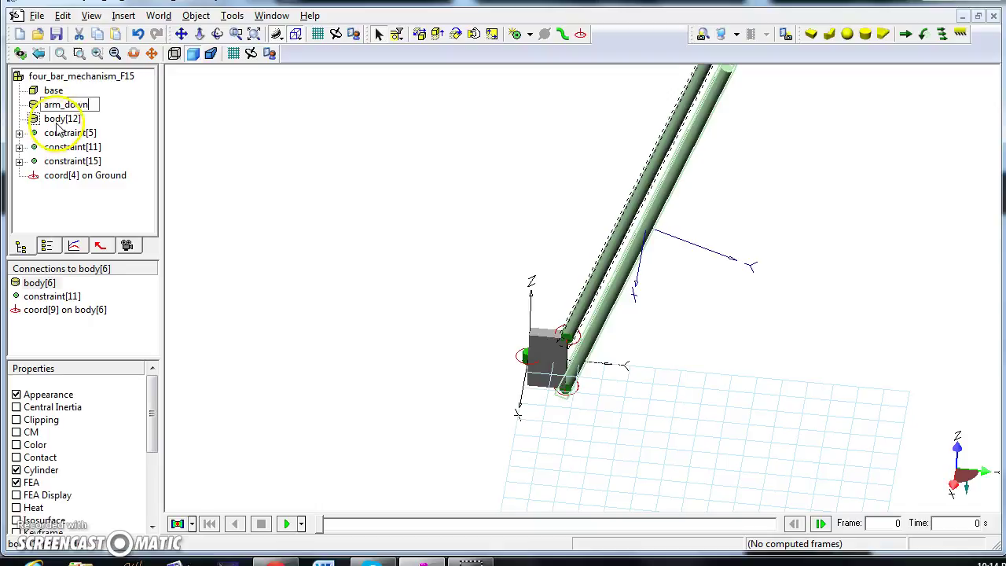
{"action": "left_click", "coordinate": [61, 119]}
{"action": "left_click", "coordinate": [58, 122]}
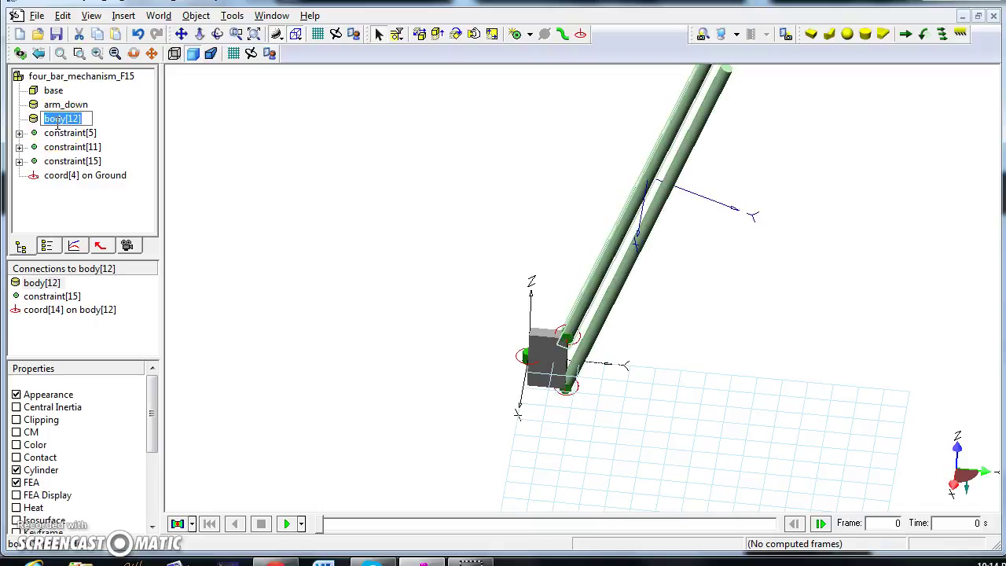
{"action": "type", "text": "arm_up"}
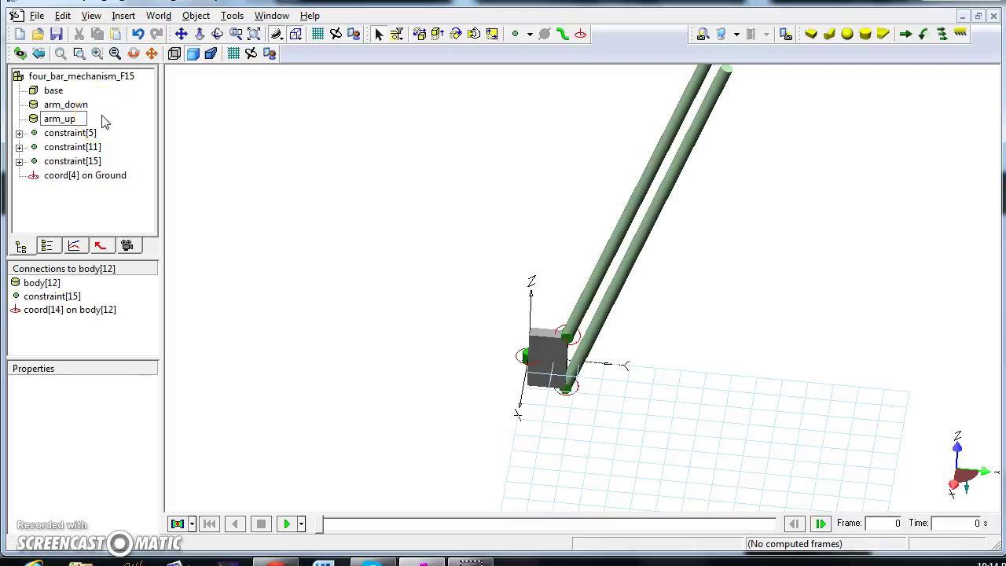
Select the base body in the model tree, switching between list and tree views
{"action": "left_click", "coordinate": [556, 348]}
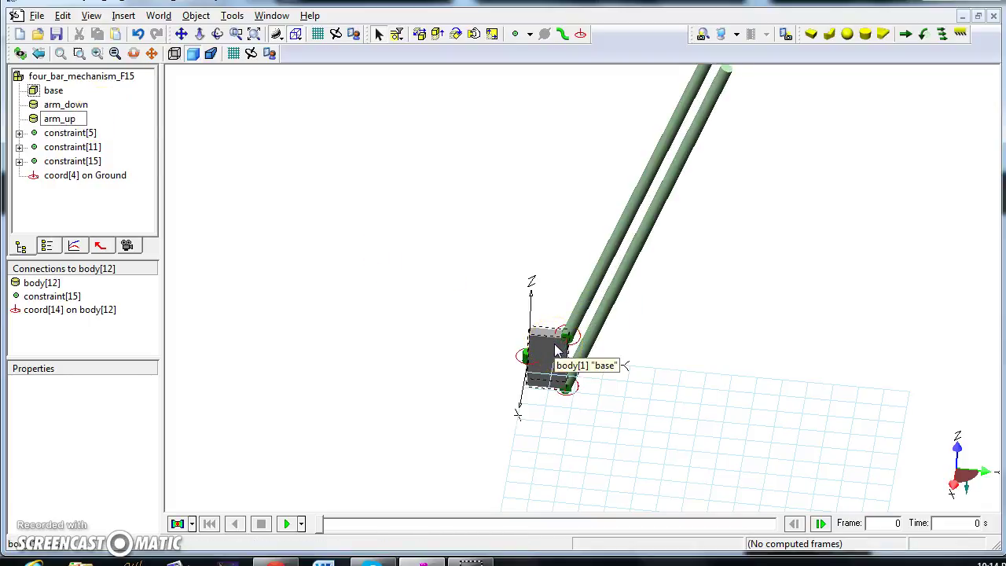
{"action": "left_click", "coordinate": [165, 202]}
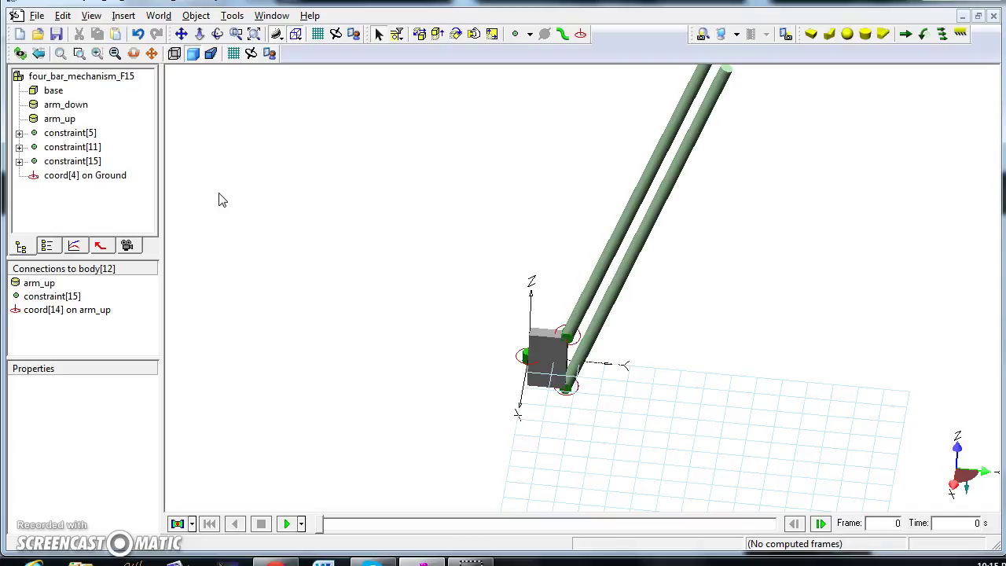
{"action": "left_click", "coordinate": [223, 198]}
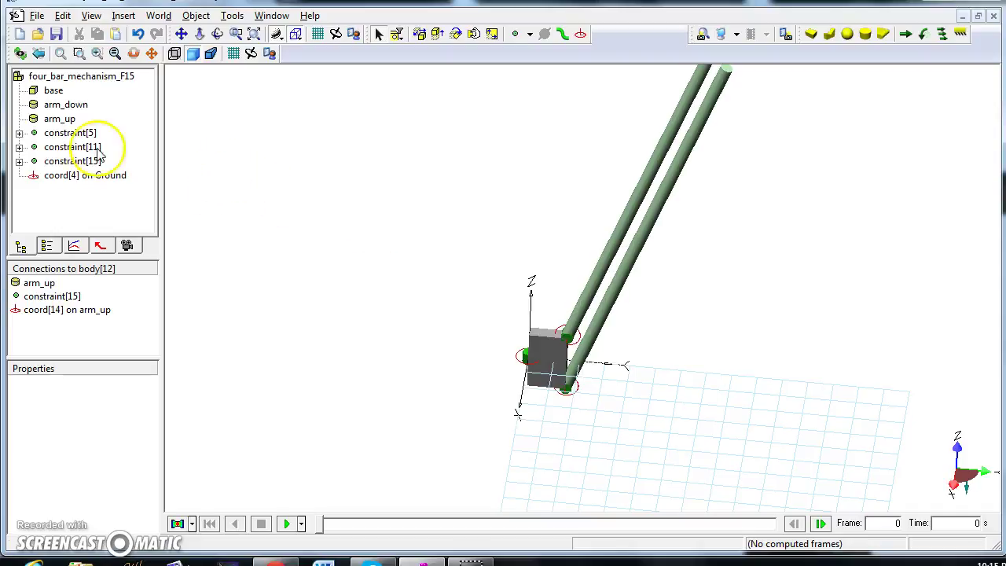
{"action": "left_click", "coordinate": [55, 93]}
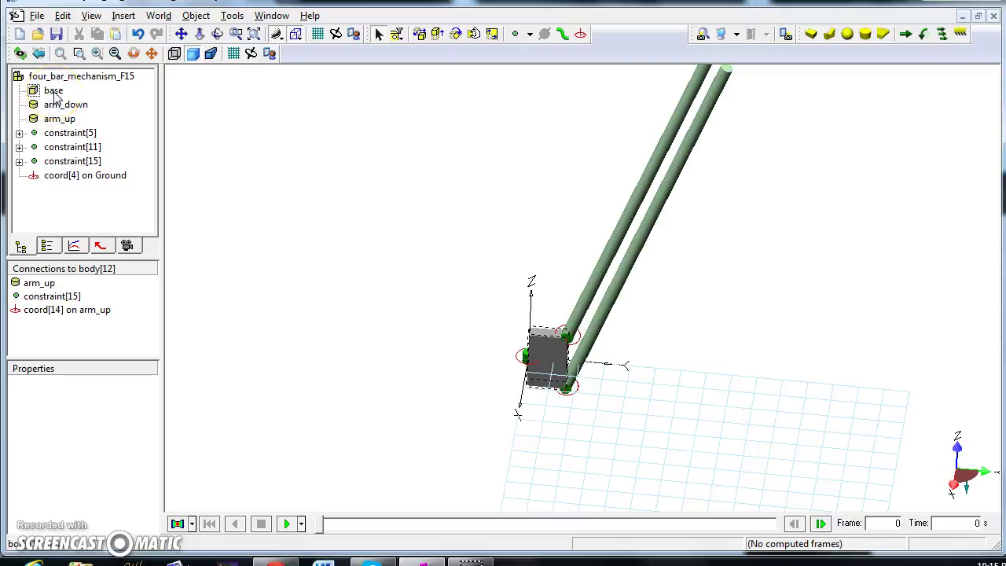
{"action": "left_click", "coordinate": [47, 246]}
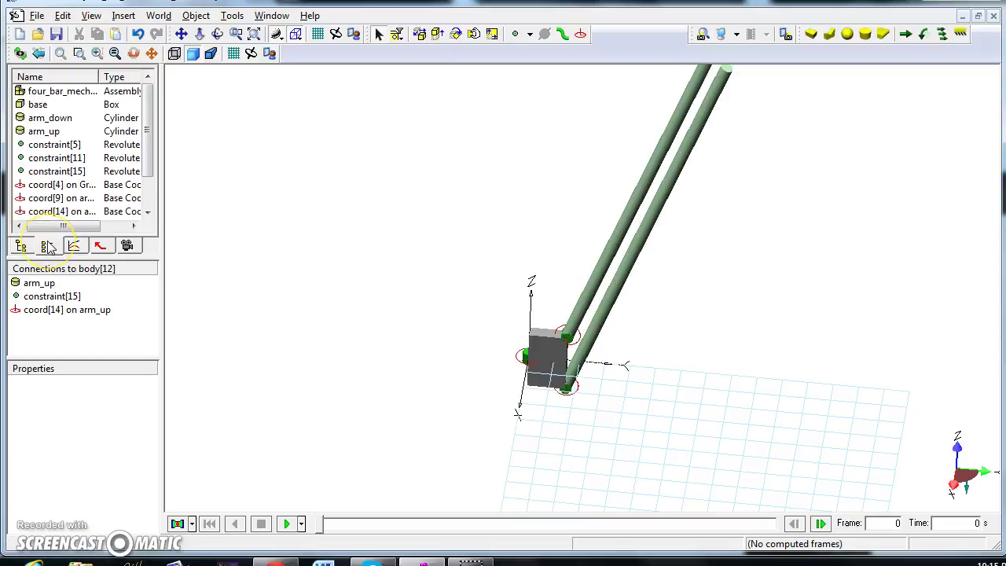
{"action": "left_click", "coordinate": [21, 246]}
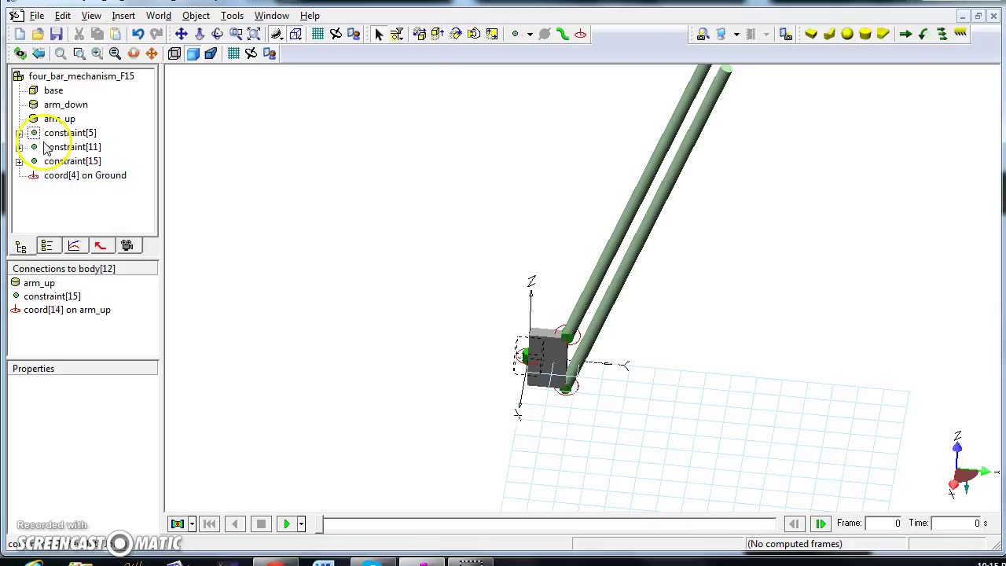
{"action": "left_click", "coordinate": [48, 94]}
{"action": "left_click", "coordinate": [53, 91]}
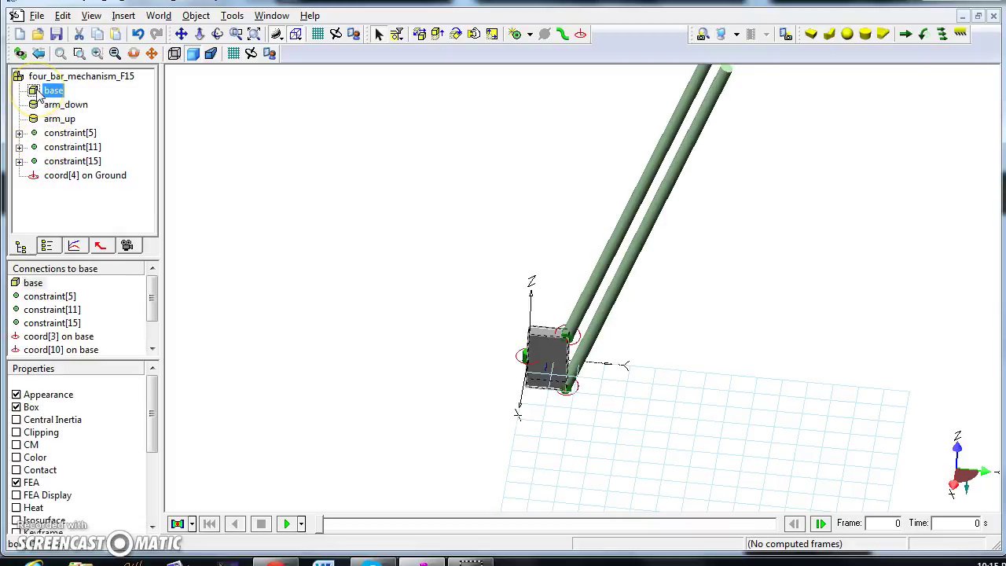
{"action": "left_click", "coordinate": [555, 349]}
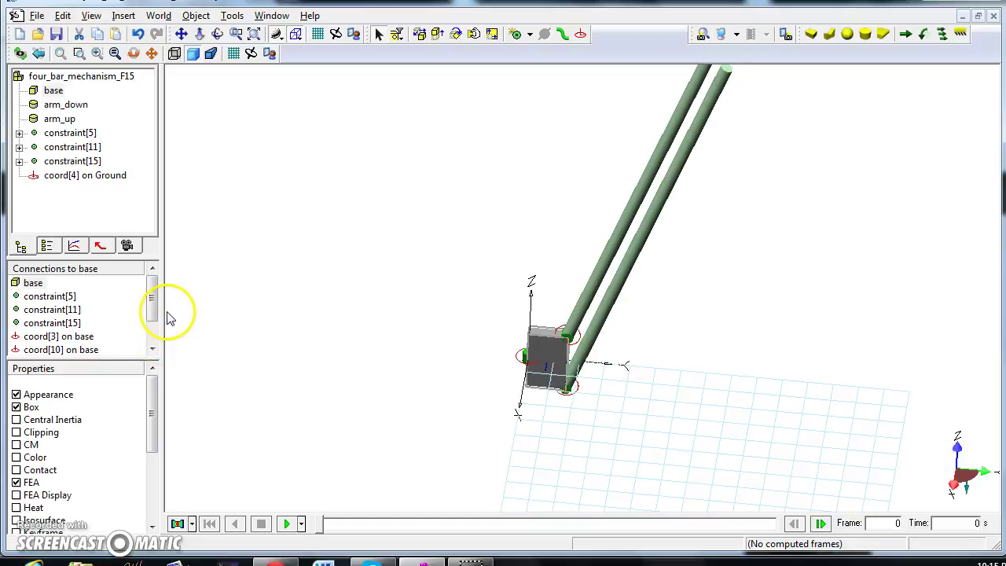
Select base with coord[10] and coord[13] in Connections and paste them as Copy of base
{"action": "mouse_move", "coordinate": [154, 308]}
{"action": "left_mouse_down"}
{"action": "mouse_move", "coordinate": [157, 325]}
{"action": "mouse_move", "coordinate": [158, 292]}
{"action": "mouse_move", "coordinate": [158, 308]}
{"action": "left_mouse_up"}
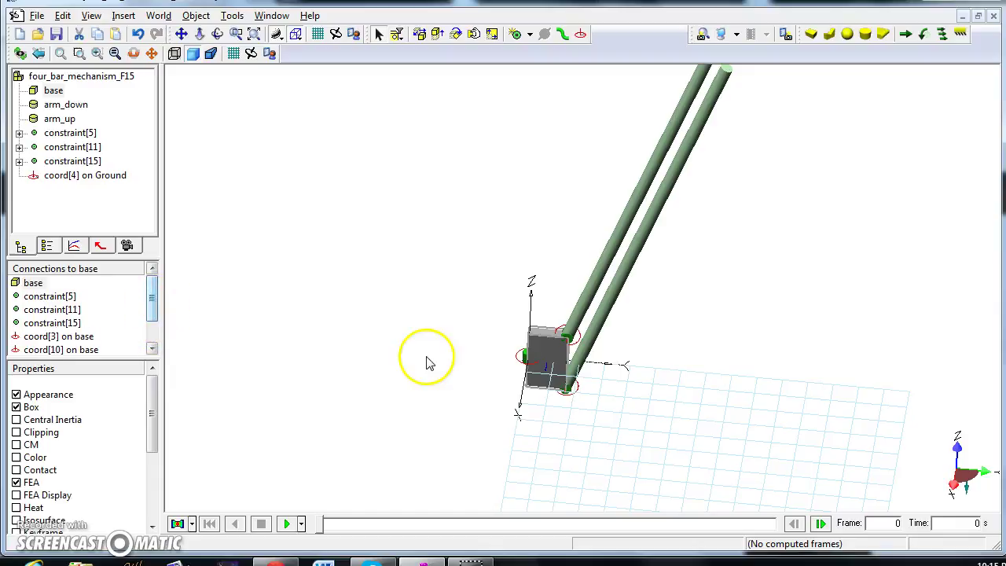
{"action": "left_click", "coordinate": [17, 287]}
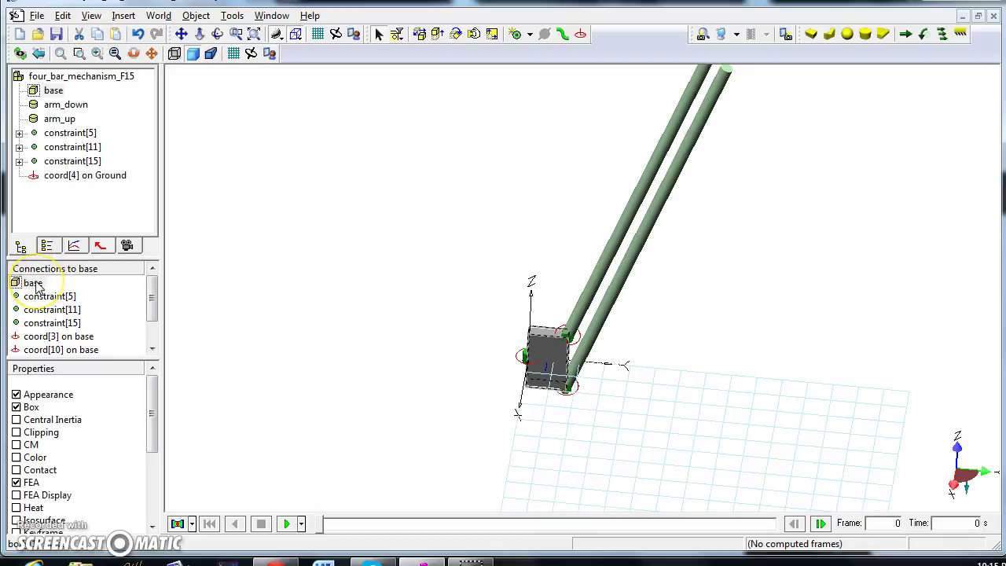
{"action": "left_click", "coordinate": [36, 288]}
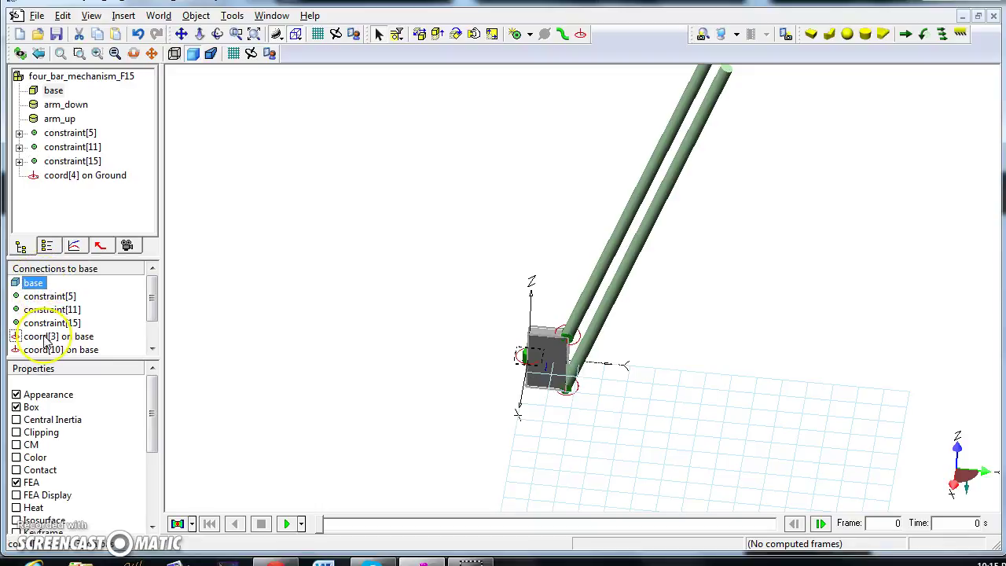
{"action": "left_click", "coordinate": [153, 349]}
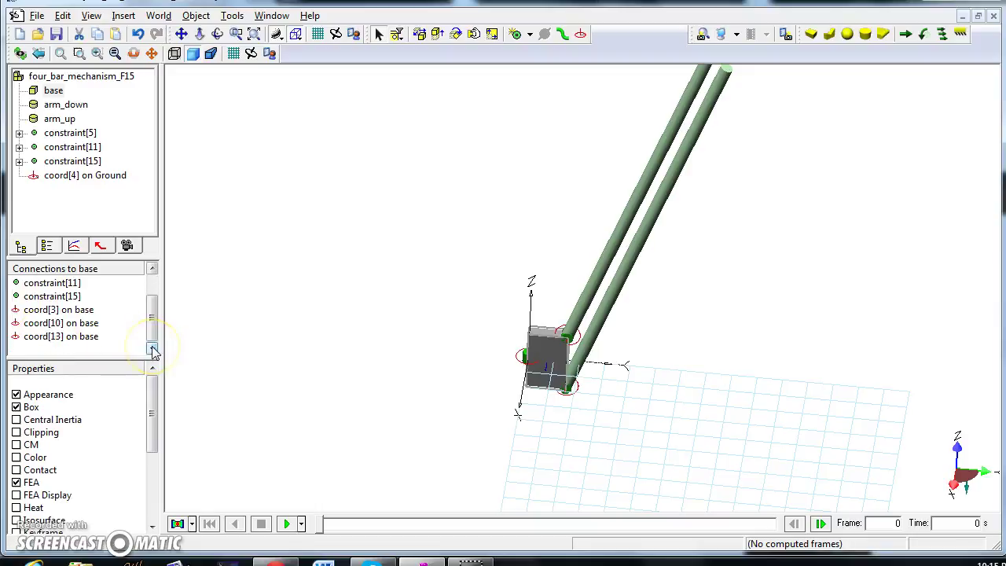
{"action": "left_click", "coordinate": [82, 314]}
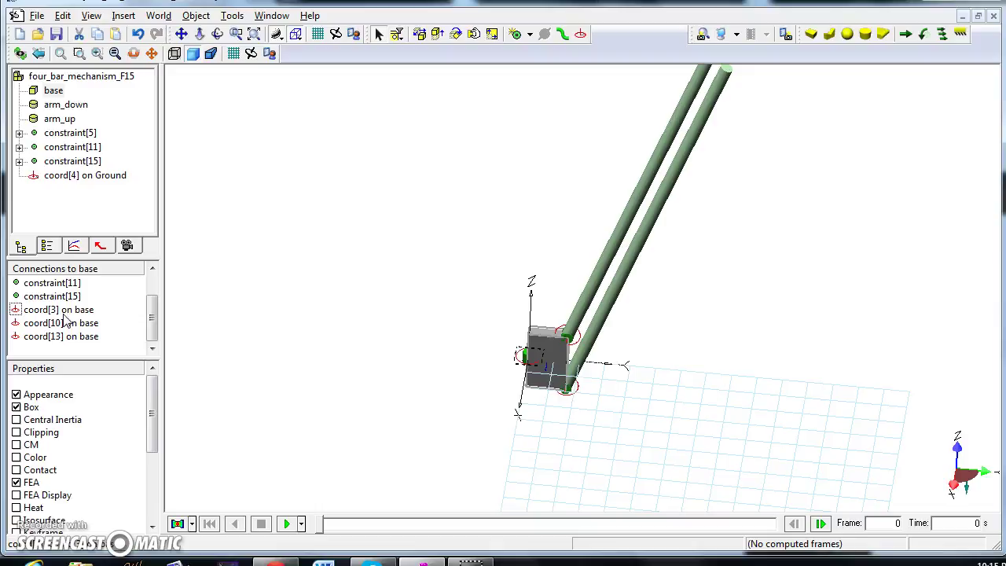
{"action": "left_click", "coordinate": [66, 323]}
{"action": "left_click", "coordinate": [66, 324]}
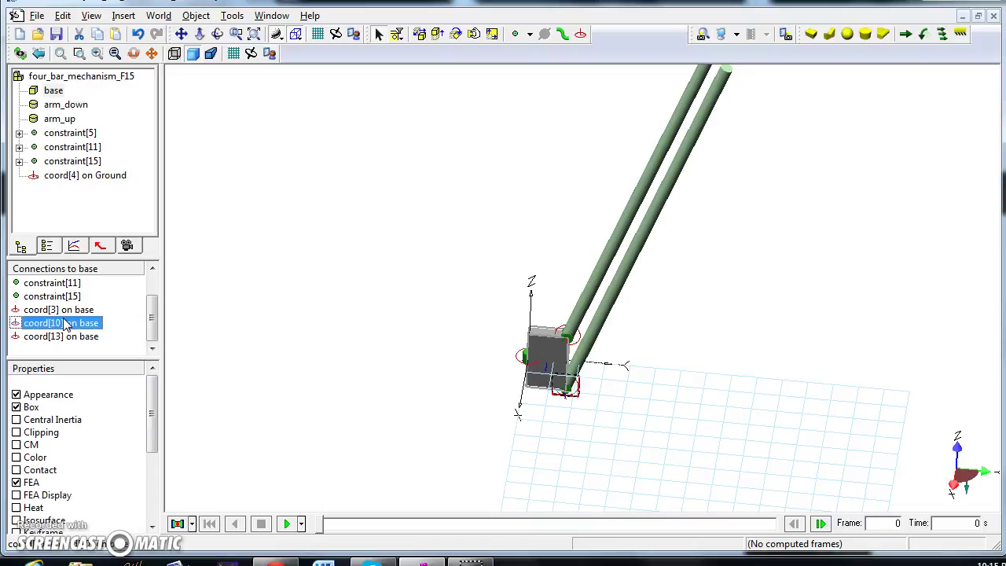
{"action": "left_click", "coordinate": [66, 337], "text": "ctrl"}
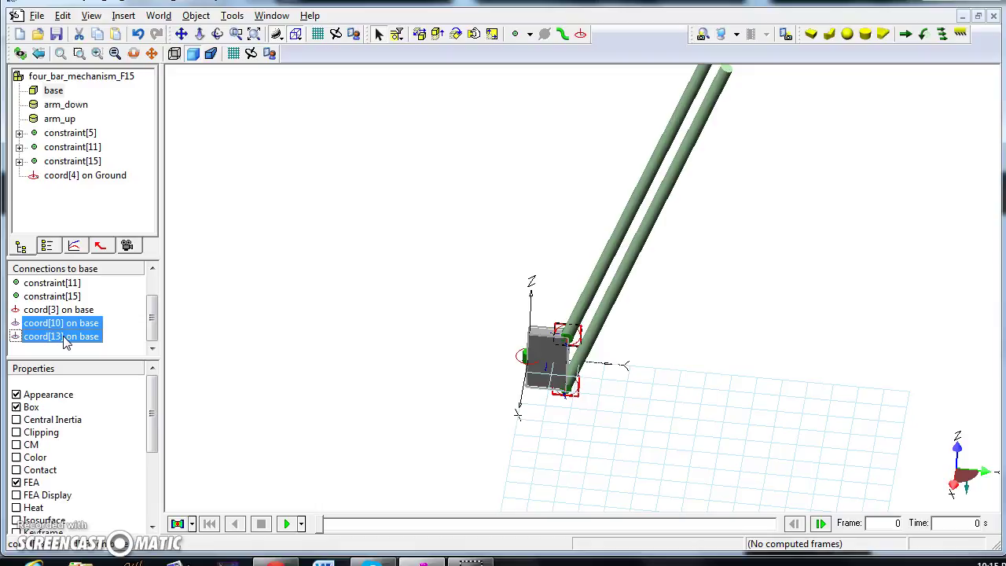
{"action": "key", "text": "ctrl+v"}
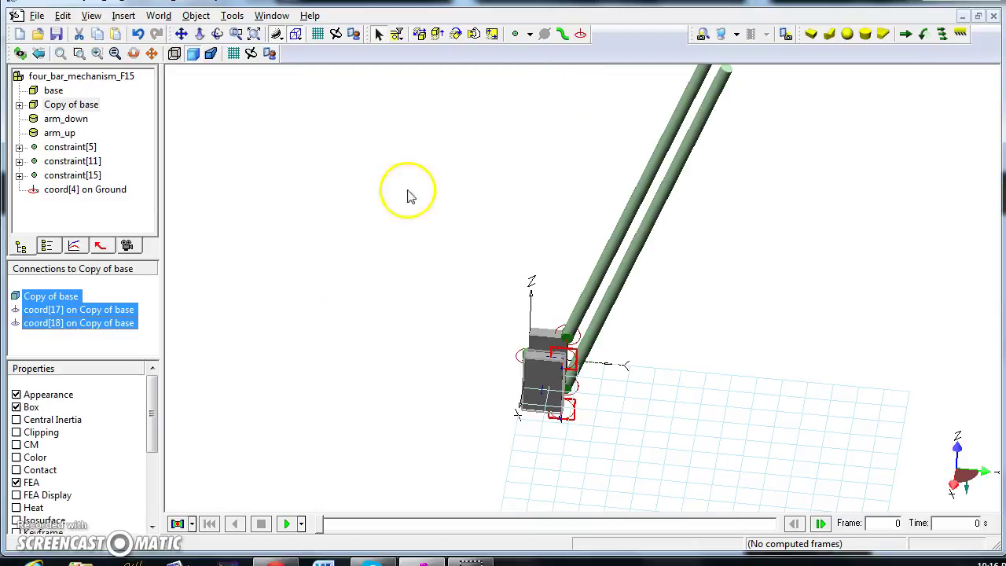
Place coord[20] at arm_down's tip (X 4.25, Y -2.56, Z 221 mm) and check its properties
{"action": "left_click", "coordinate": [218, 34]}
{"action": "left_click_drag", "start_coordinate": [713, 187], "coordinate": [673, 225]}
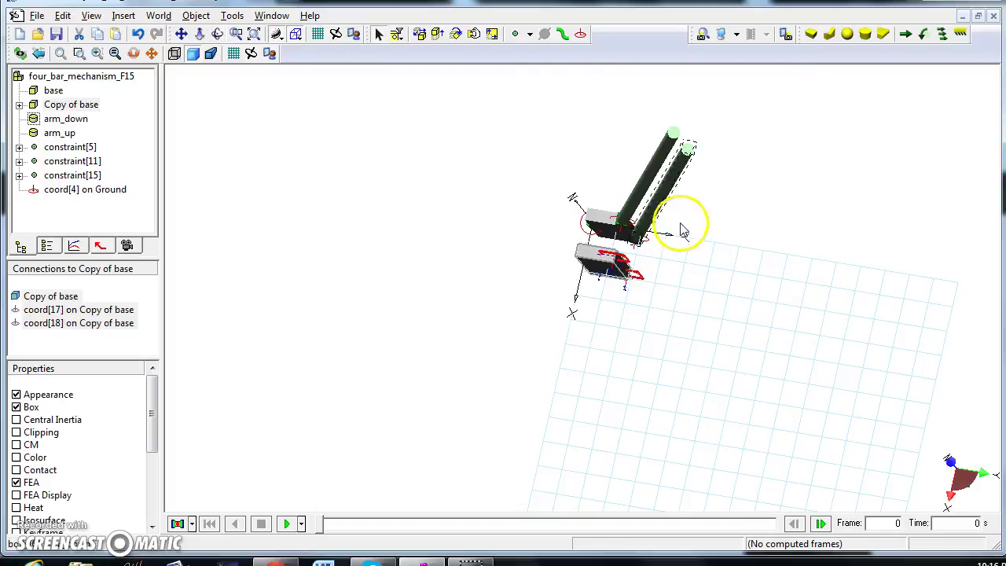
{"action": "left_click", "coordinate": [580, 34]}
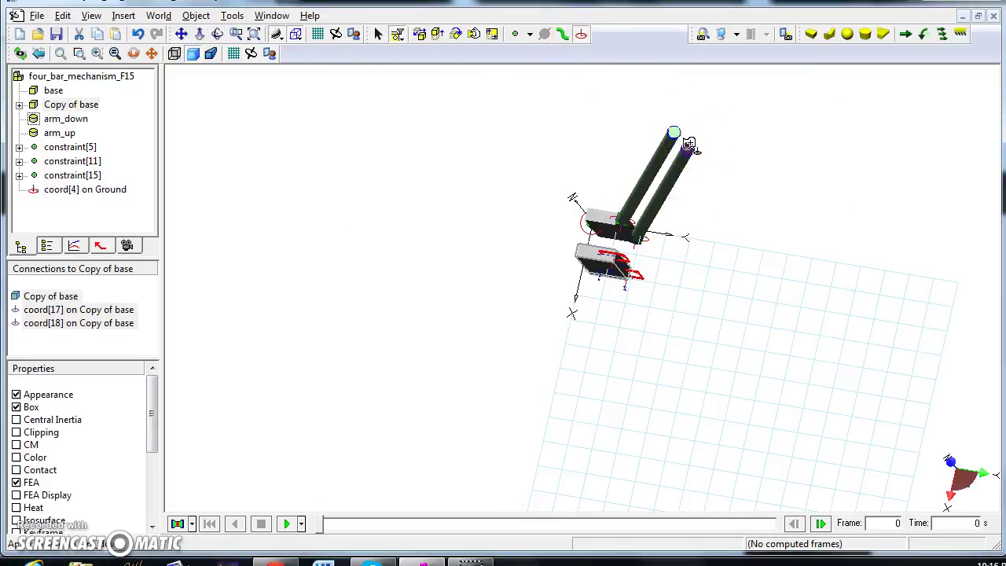
{"action": "left_click", "coordinate": [690, 146]}
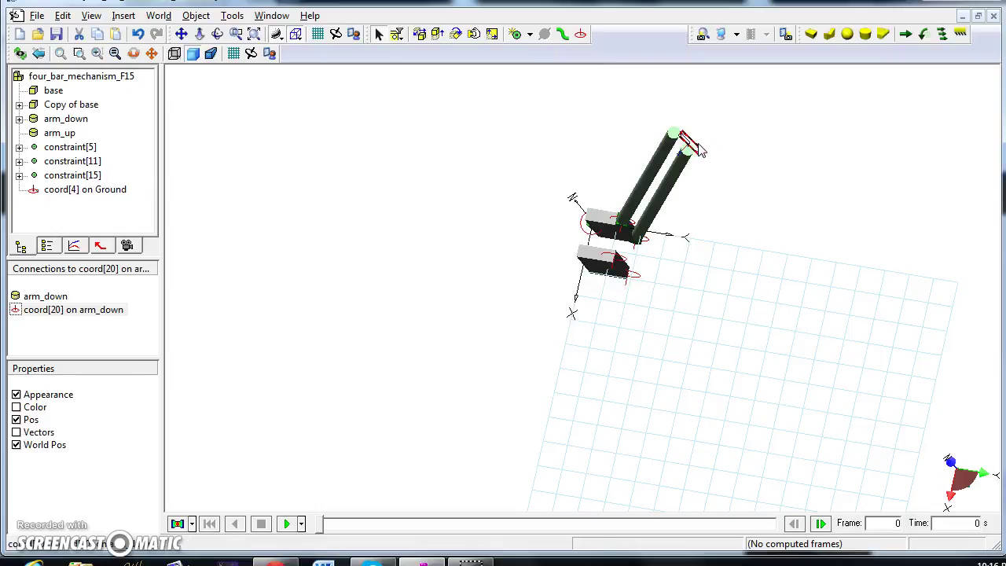
{"action": "double_click", "coordinate": [698, 149]}
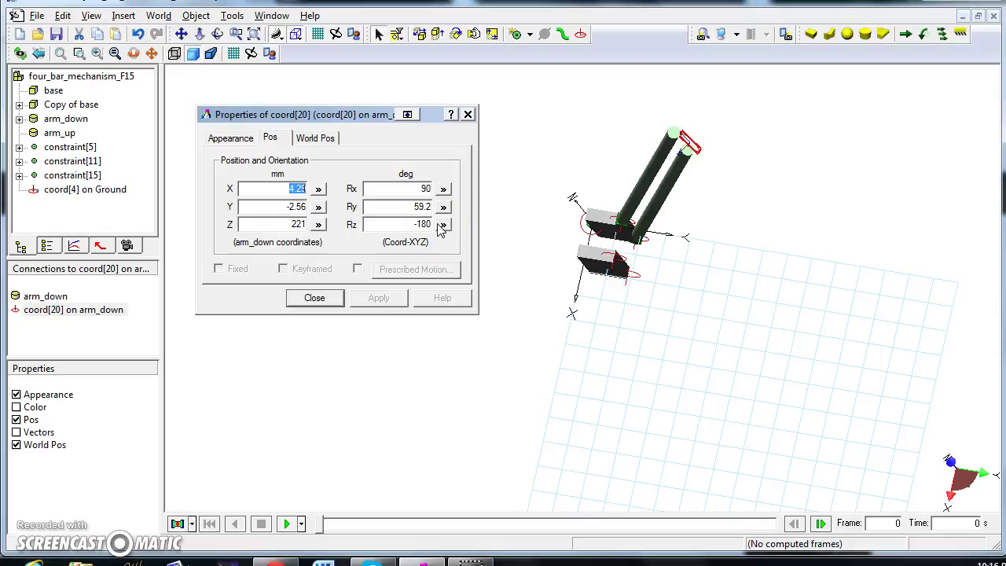
{"action": "left_click", "coordinate": [320, 300]}
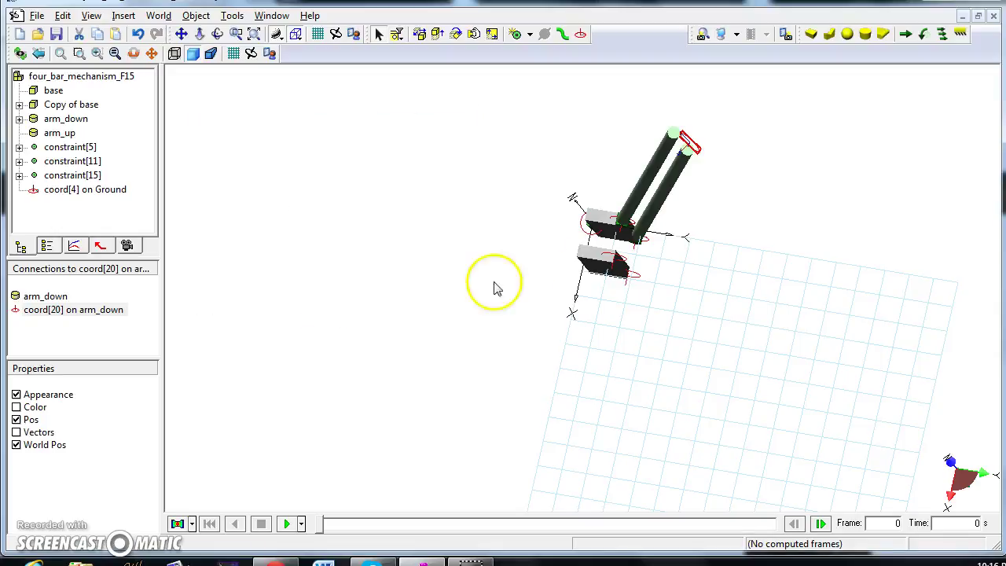
Clear the selection and orbit the view to look along the arms
{"action": "left_click", "coordinate": [770, 243]}
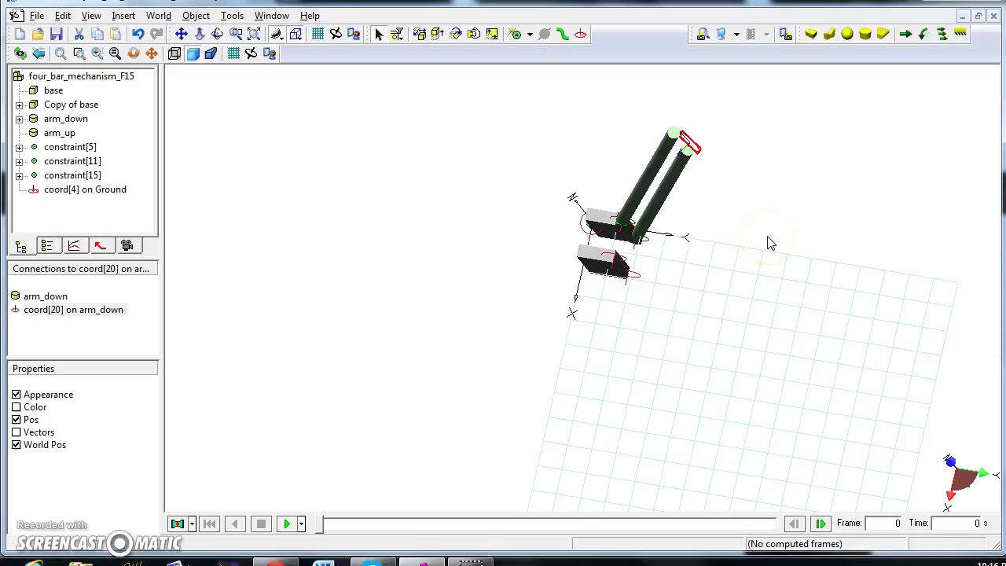
{"action": "left_click", "coordinate": [540, 57]}
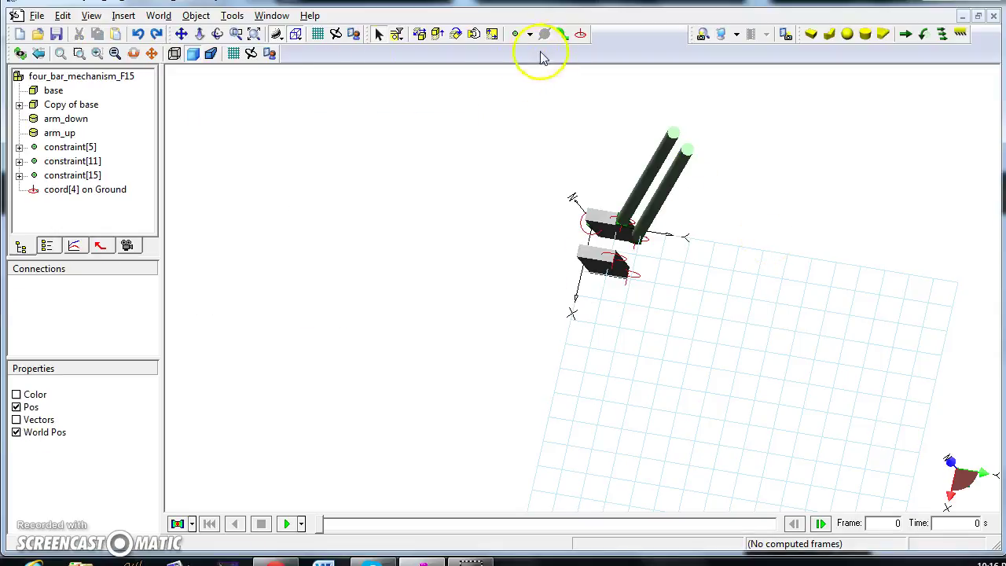
{"action": "left_click", "coordinate": [215, 35]}
{"action": "mouse_move", "coordinate": [632, 169]}
{"action": "left_mouse_down"}
{"action": "mouse_move", "coordinate": [647, 162]}
{"action": "mouse_move", "coordinate": [613, 166]}
{"action": "mouse_move", "coordinate": [631, 186]}
{"action": "left_mouse_up"}
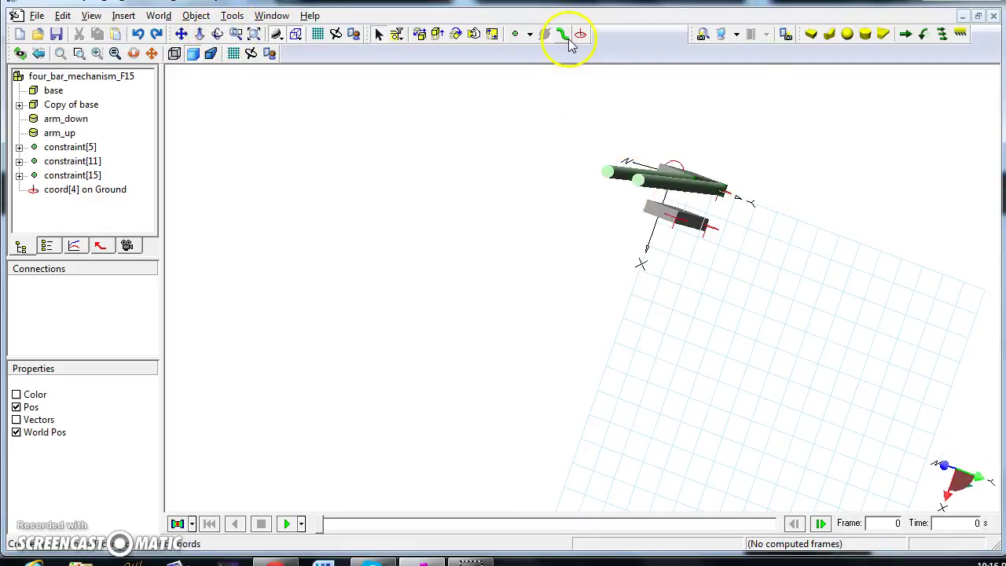
Add coord[21] at arm_down's end and position it at X 0, Y 0, Z 175
{"action": "left_click", "coordinate": [581, 34]}
{"action": "left_click", "coordinate": [636, 181]}
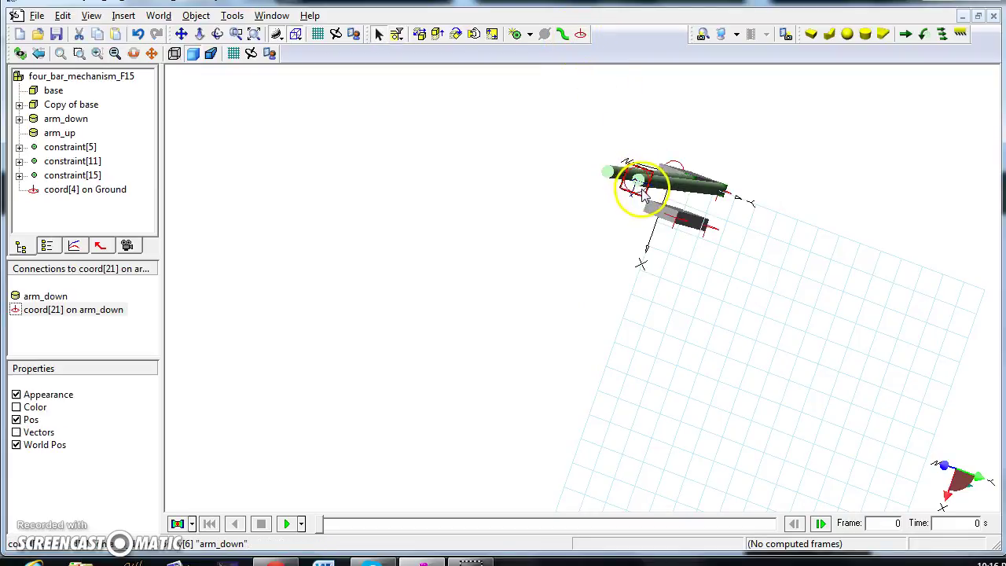
{"action": "double_click", "coordinate": [638, 182]}
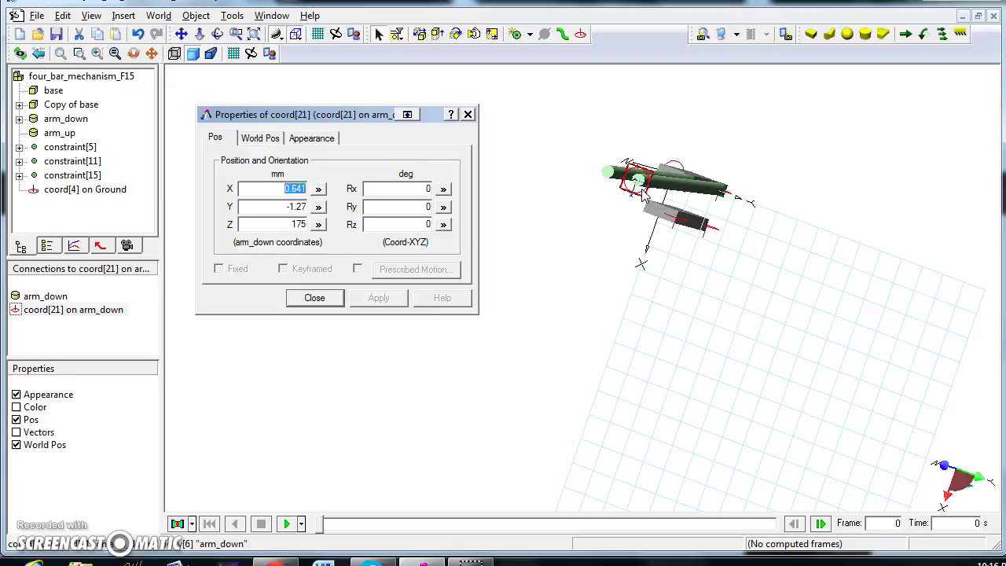
{"action": "type", "text": "0"}
{"action": "left_click", "coordinate": [217, 147]}
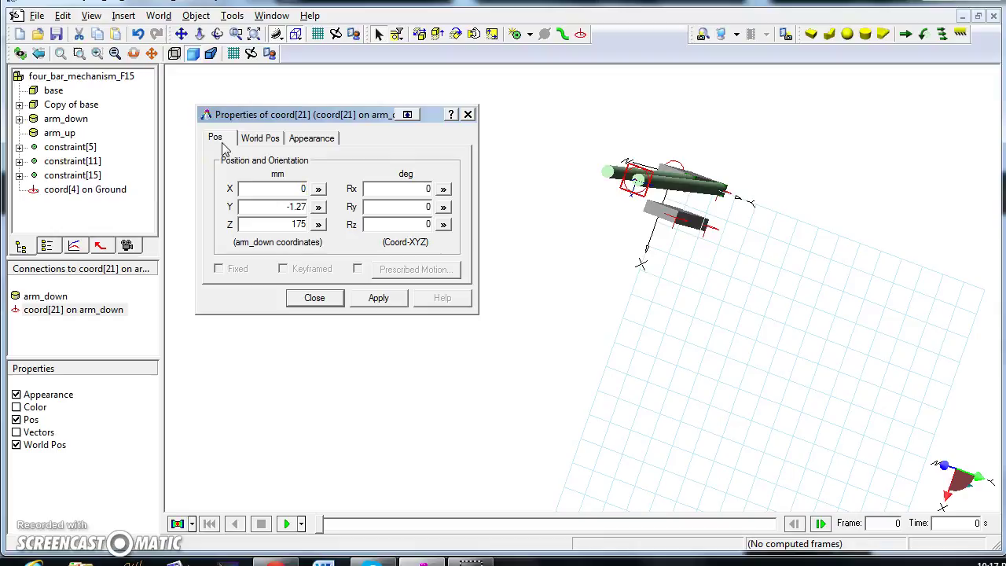
{"action": "left_click_drag", "start_coordinate": [269, 206], "coordinate": [321, 206]}
{"action": "left_click", "coordinate": [299, 206]}
{"action": "key", "text": "Return"}
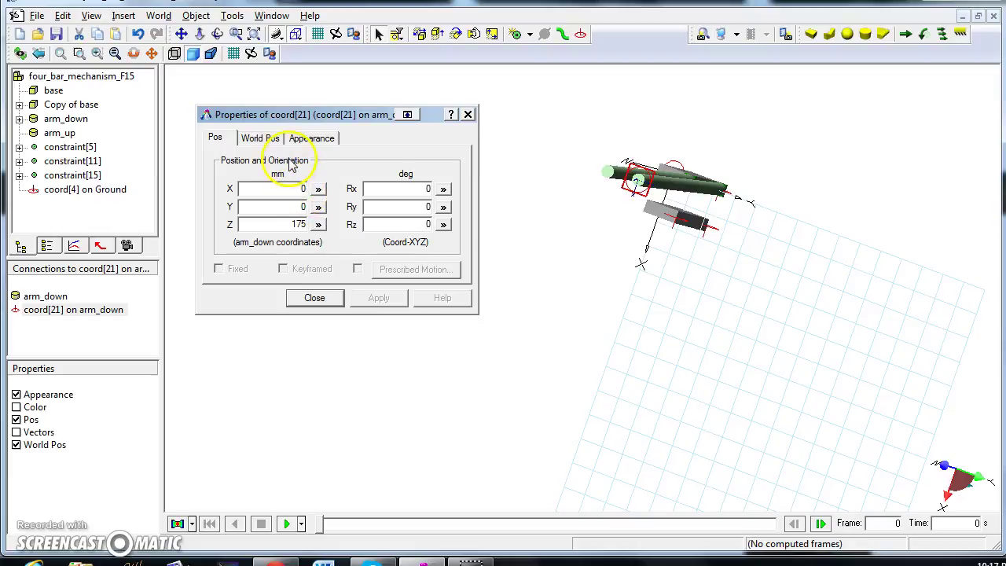
{"action": "left_click", "coordinate": [257, 139]}
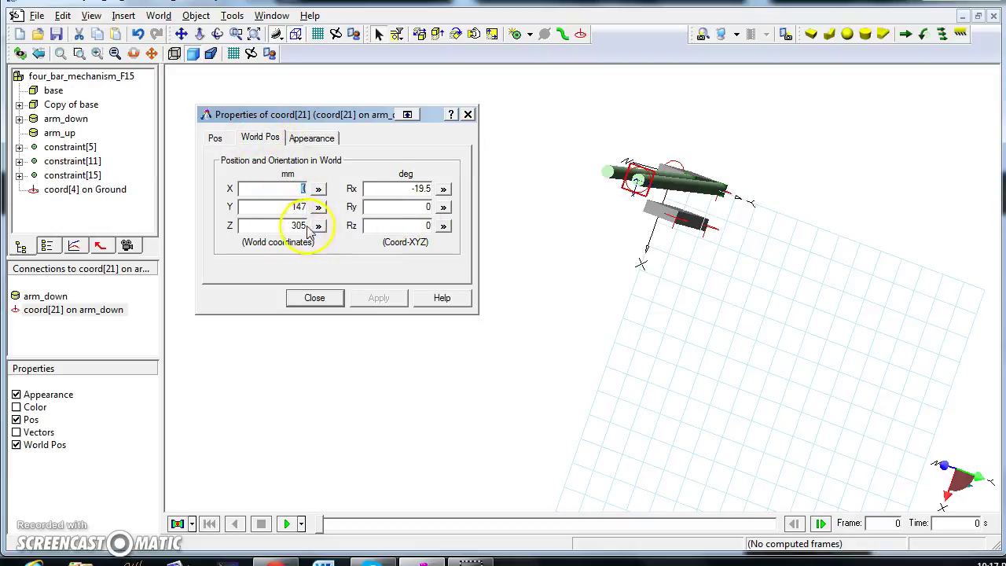
{"action": "left_click", "coordinate": [224, 140]}
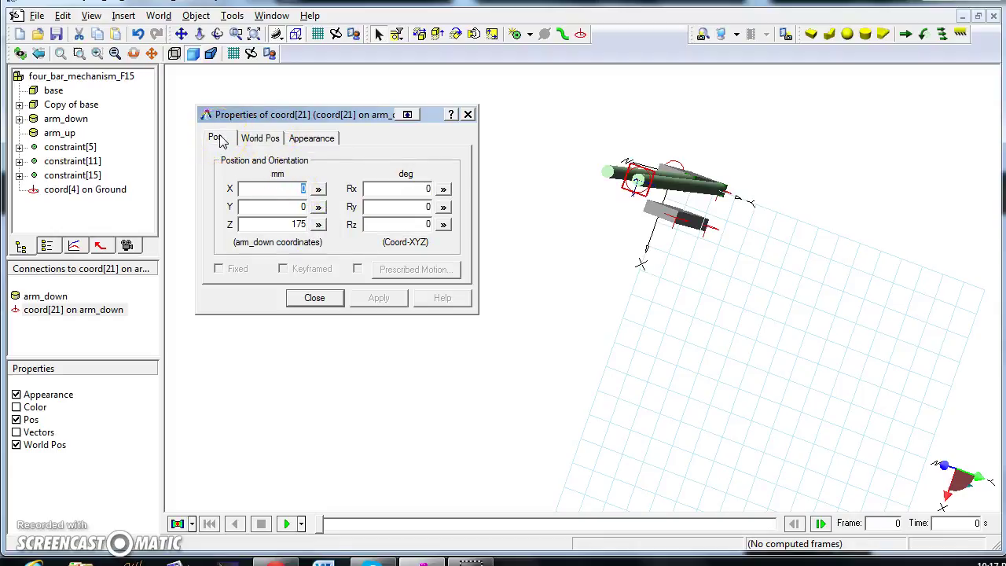
{"action": "left_click", "coordinate": [316, 299]}
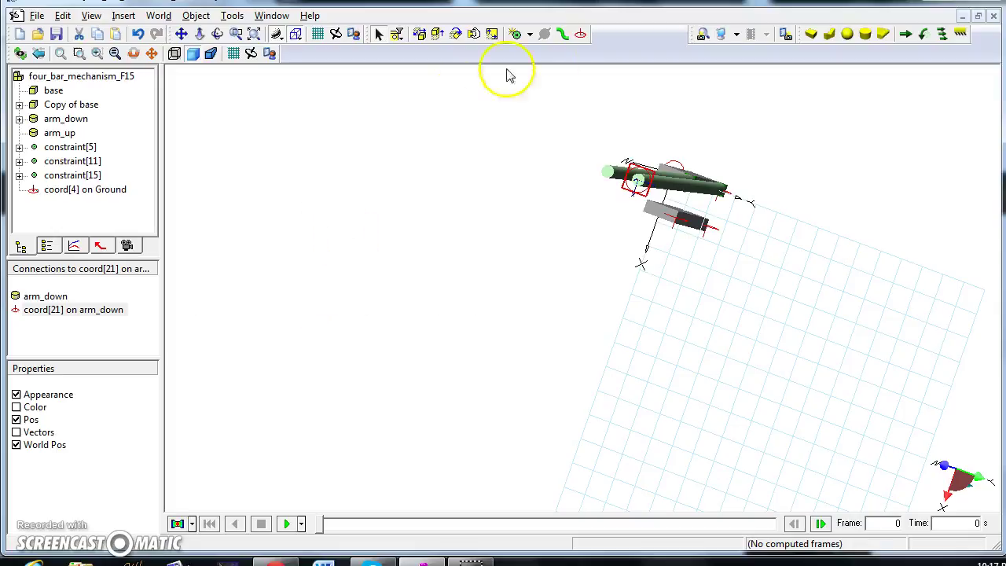
Add coord[19] at arm_up's end at X 0, Y 0, Z 175, then zoom into the arm ends
{"action": "left_click", "coordinate": [582, 35]}
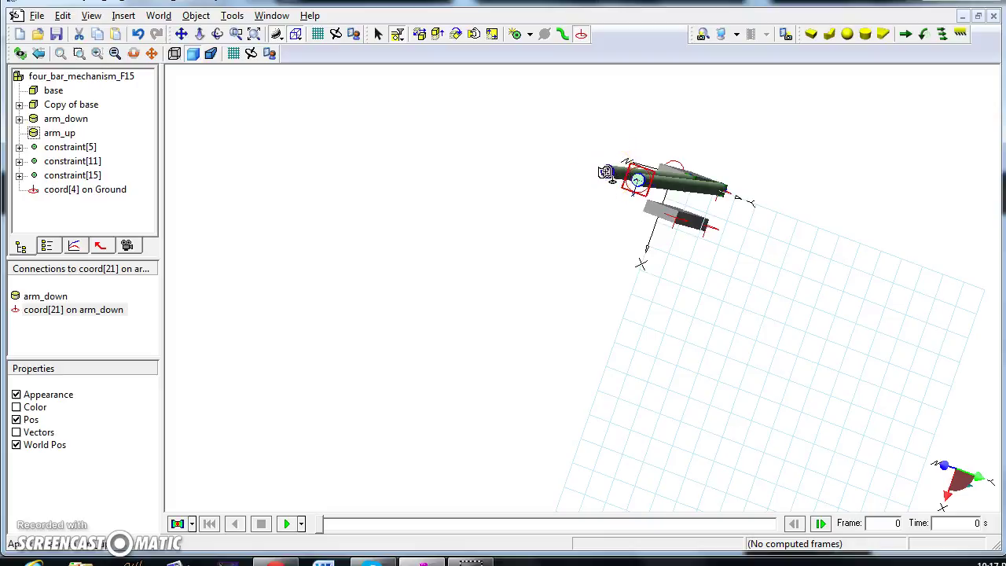
{"action": "left_click", "coordinate": [605, 174]}
{"action": "double_click", "coordinate": [604, 175]}
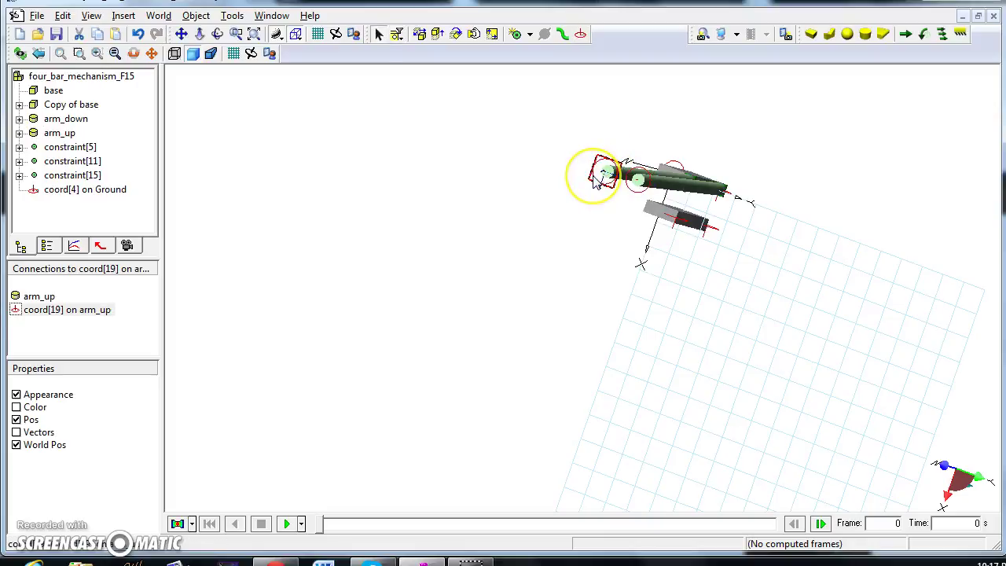
{"action": "left_click", "coordinate": [403, 193]}
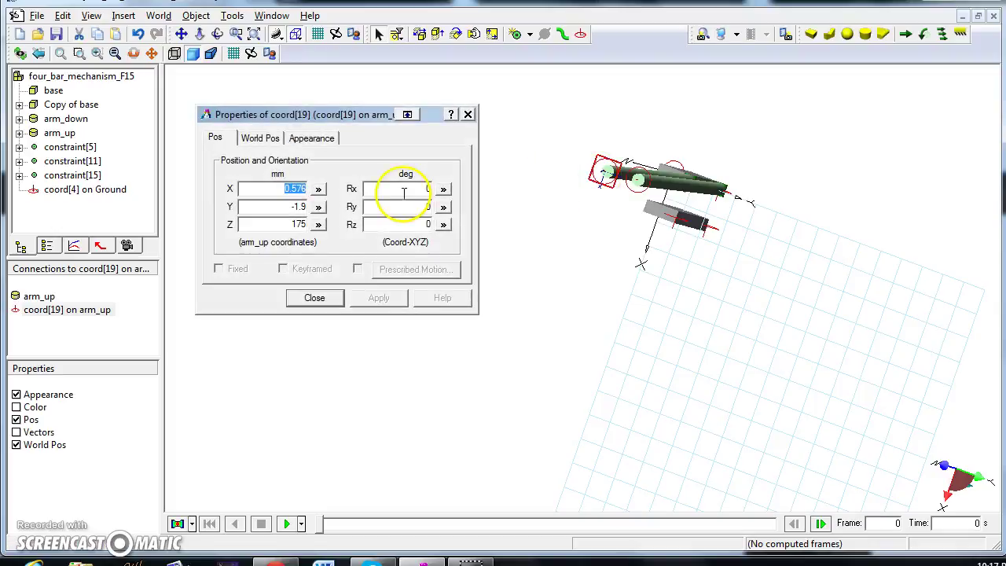
{"action": "left_click_drag", "start_coordinate": [269, 207], "coordinate": [336, 212]}
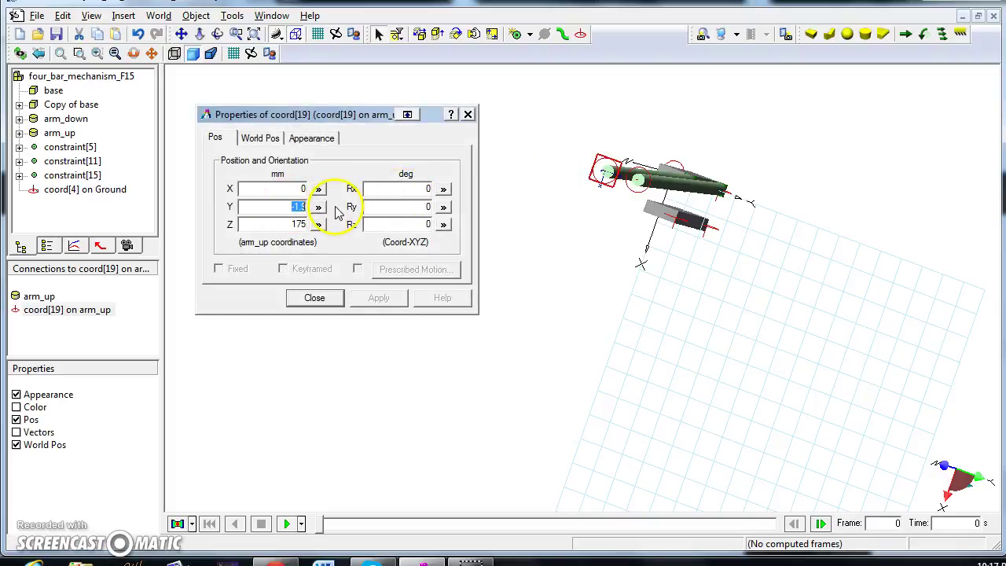
{"action": "left_click", "coordinate": [374, 299]}
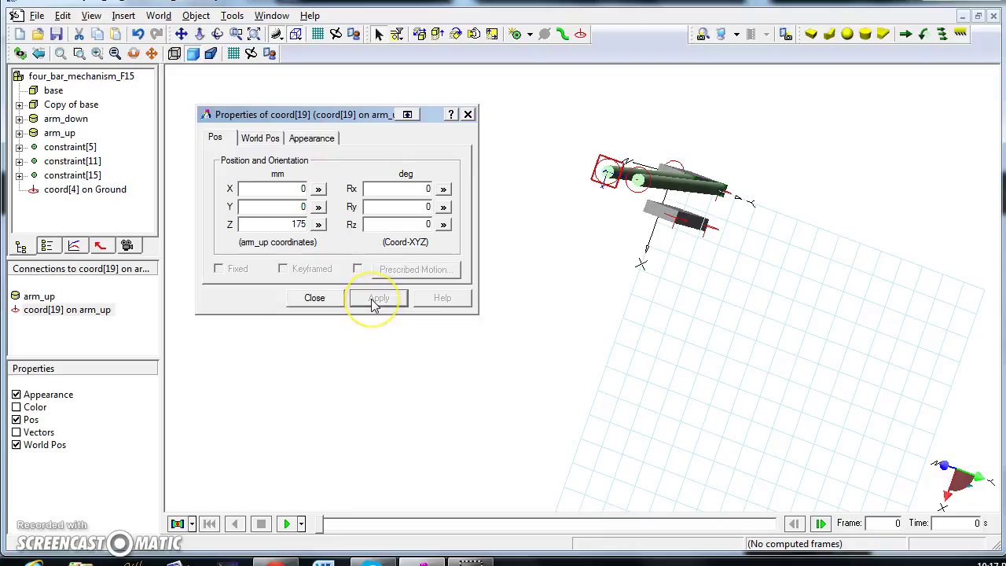
{"action": "left_click", "coordinate": [316, 300]}
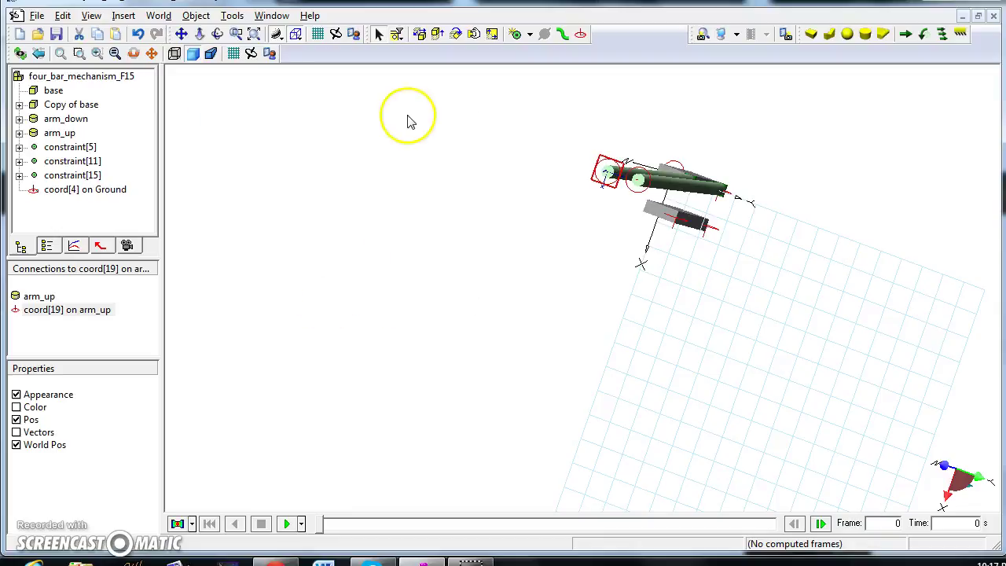
{"action": "left_click", "coordinate": [236, 33]}
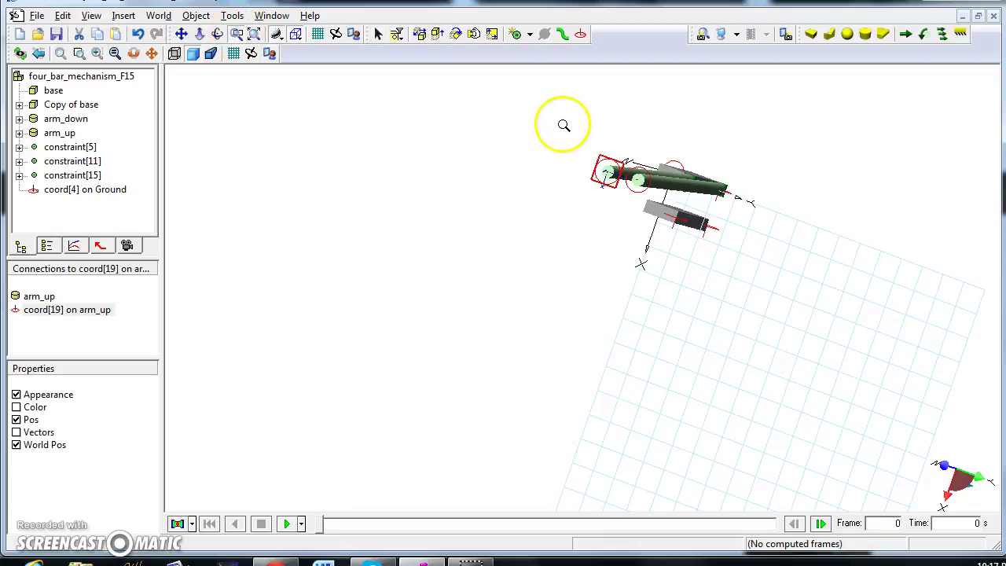
{"action": "left_click_drag", "start_coordinate": [576, 138], "coordinate": [670, 215]}
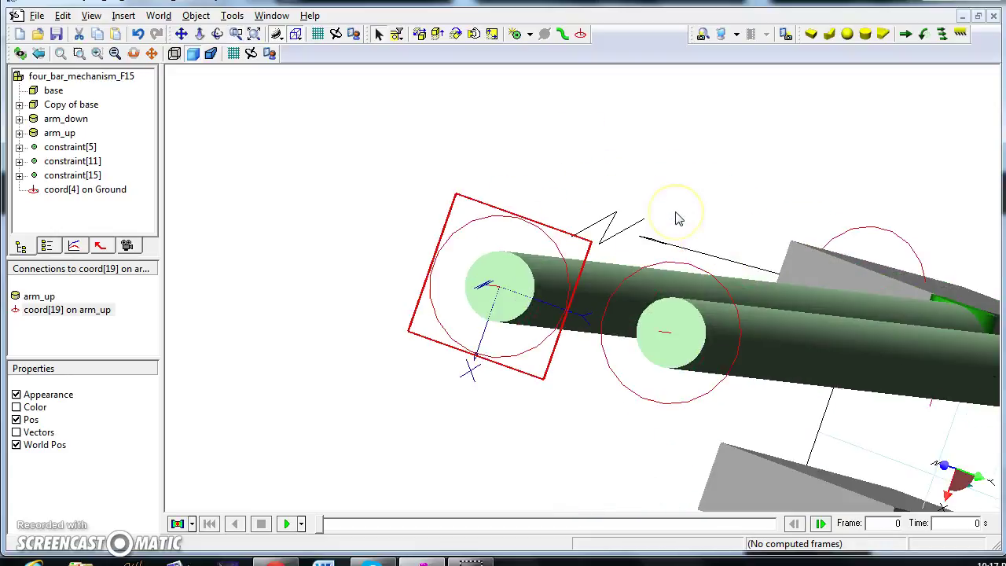
Rotate coord[19] on arm_up 90° about Y
{"action": "left_click", "coordinate": [218, 34]}
{"action": "left_click_drag", "start_coordinate": [609, 289], "coordinate": [630, 278]}
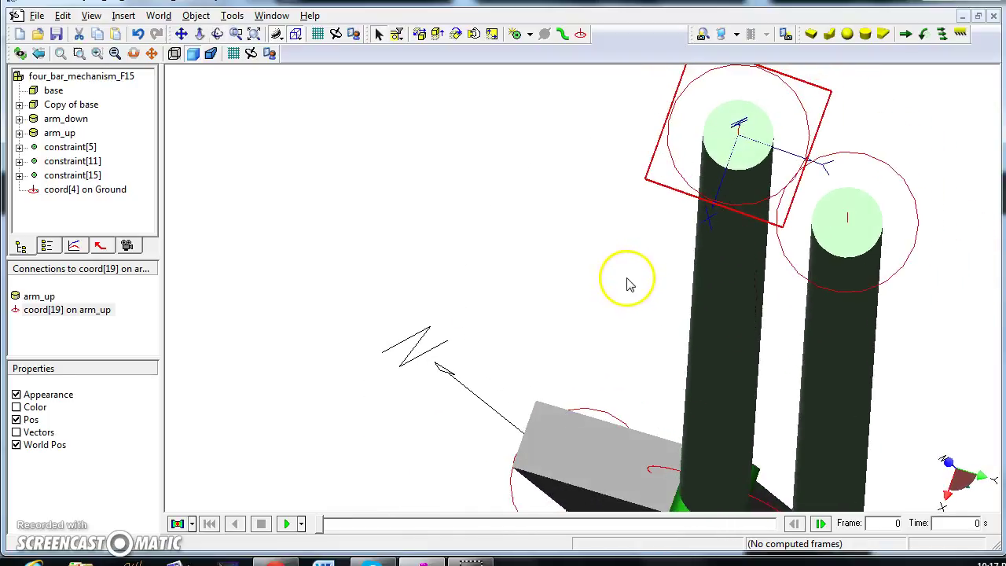
{"action": "left_click", "coordinate": [670, 176]}
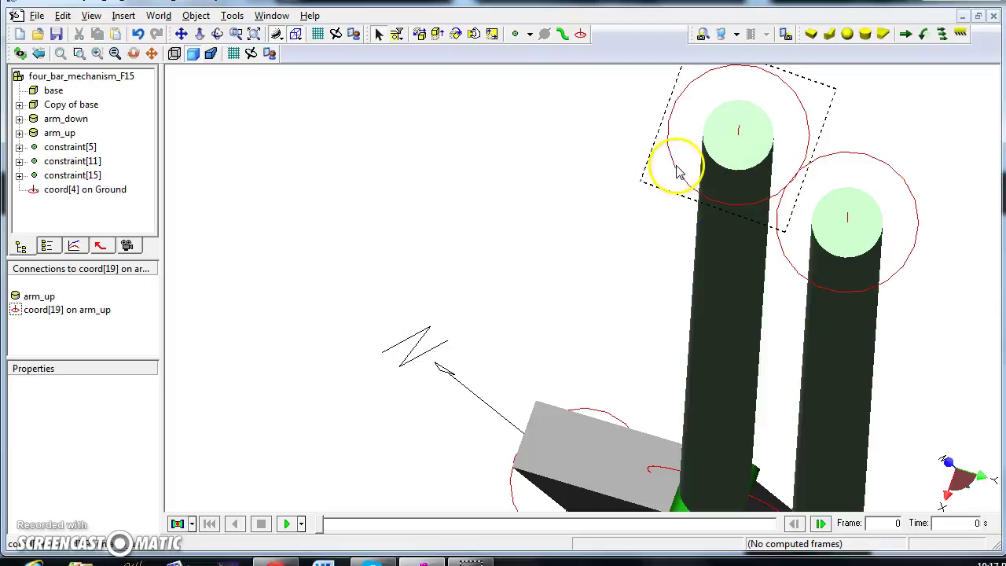
{"action": "double_click", "coordinate": [672, 163]}
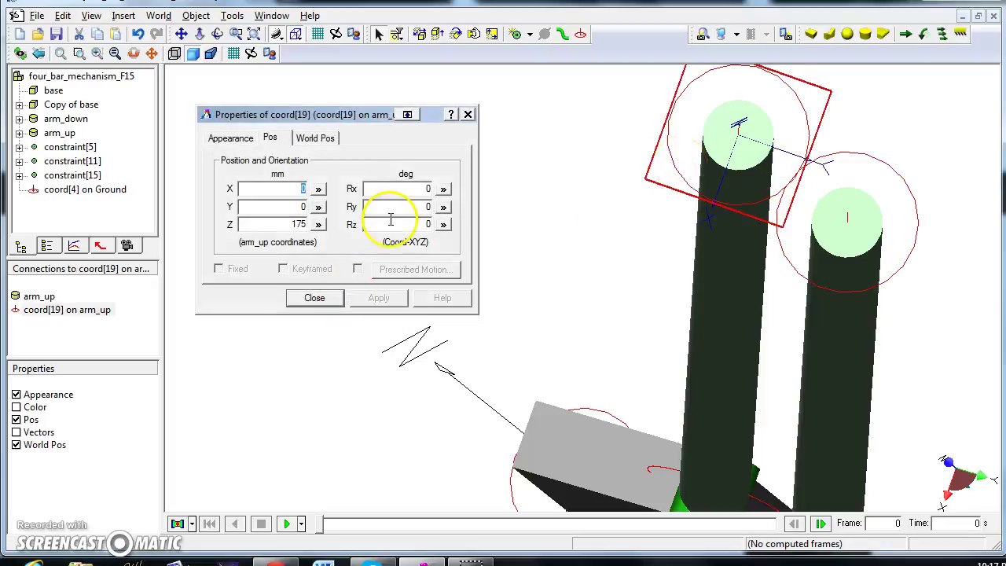
{"action": "left_click", "coordinate": [426, 207]}
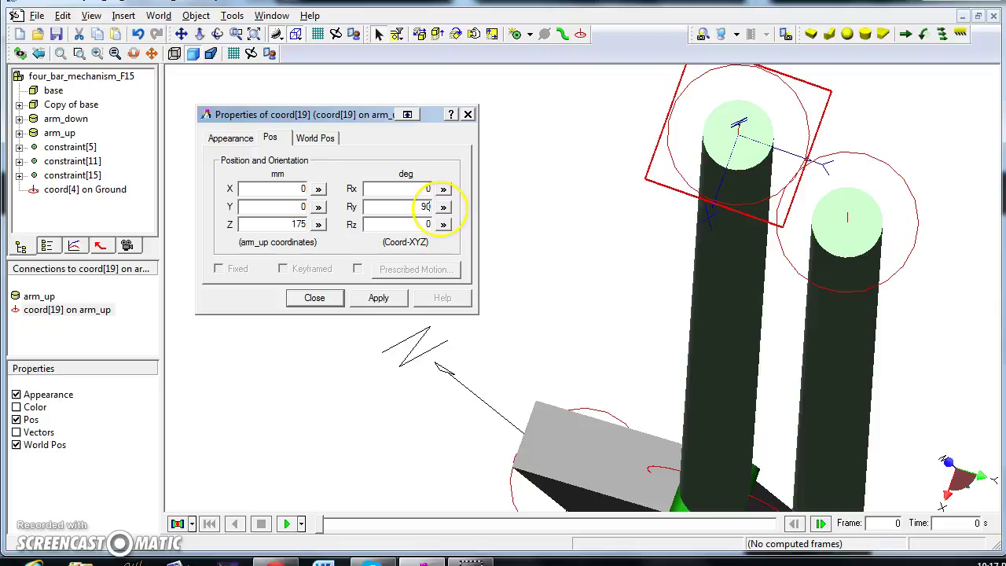
{"action": "key", "text": "Tab"}
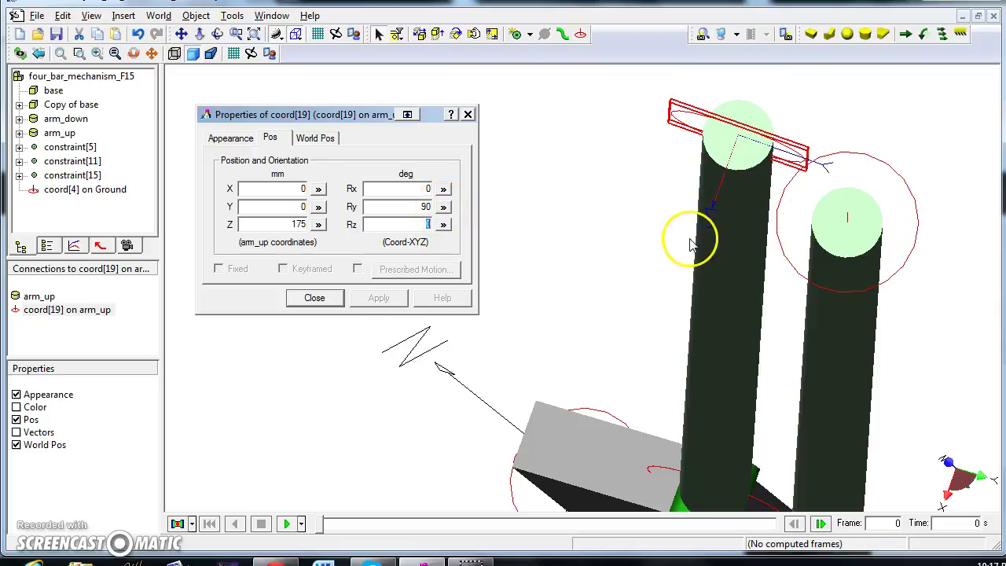
Rotate coord[21] on arm_down 90° about Y and fit the mechanism in view
{"action": "left_click", "coordinate": [796, 242]}
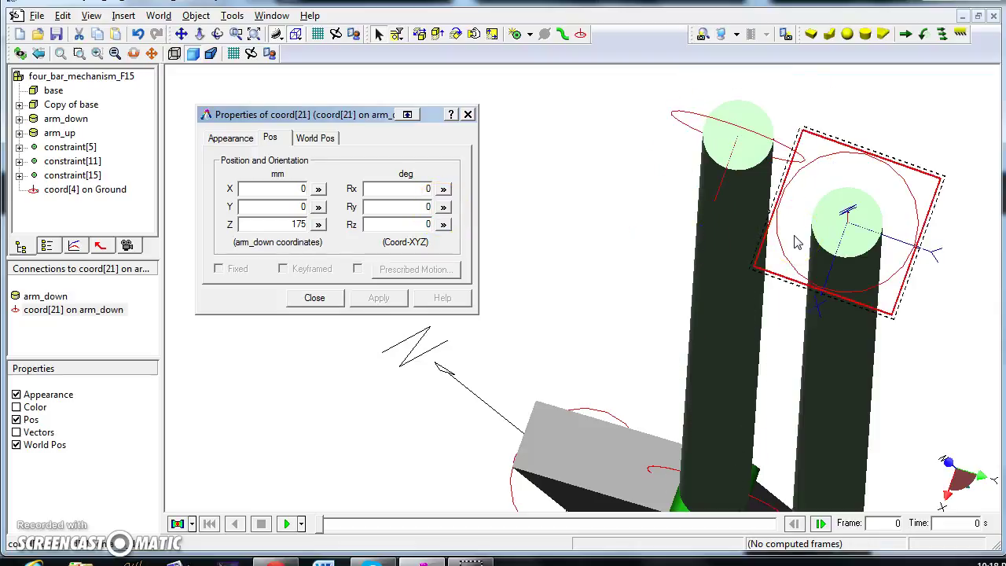
{"action": "left_click", "coordinate": [430, 207]}
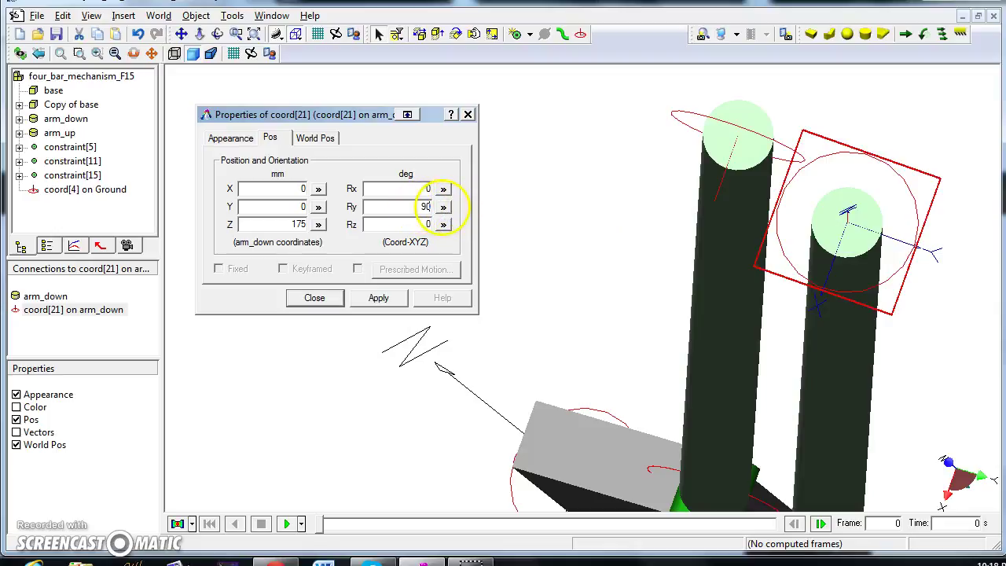
{"action": "left_click", "coordinate": [377, 299]}
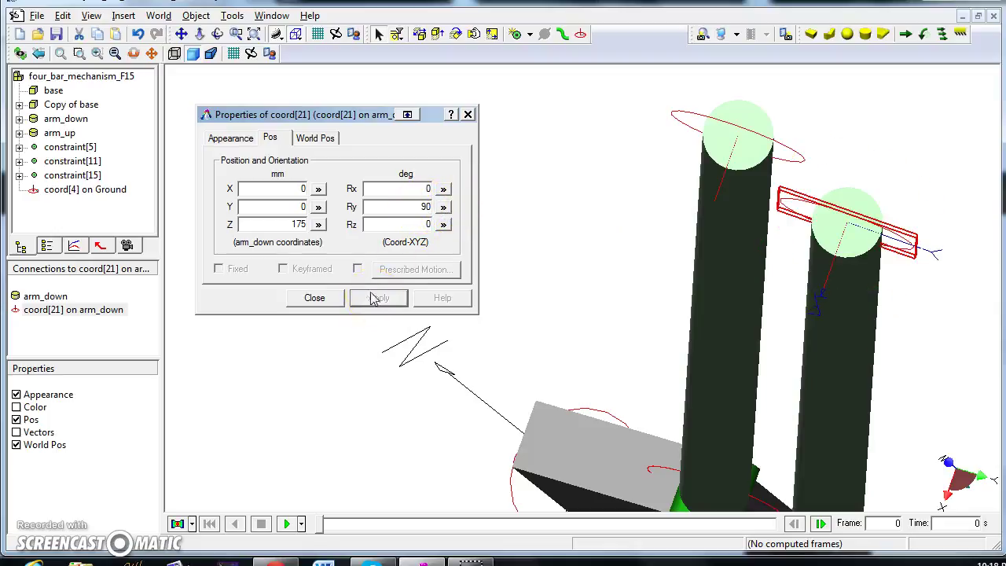
{"action": "left_click", "coordinate": [328, 304]}
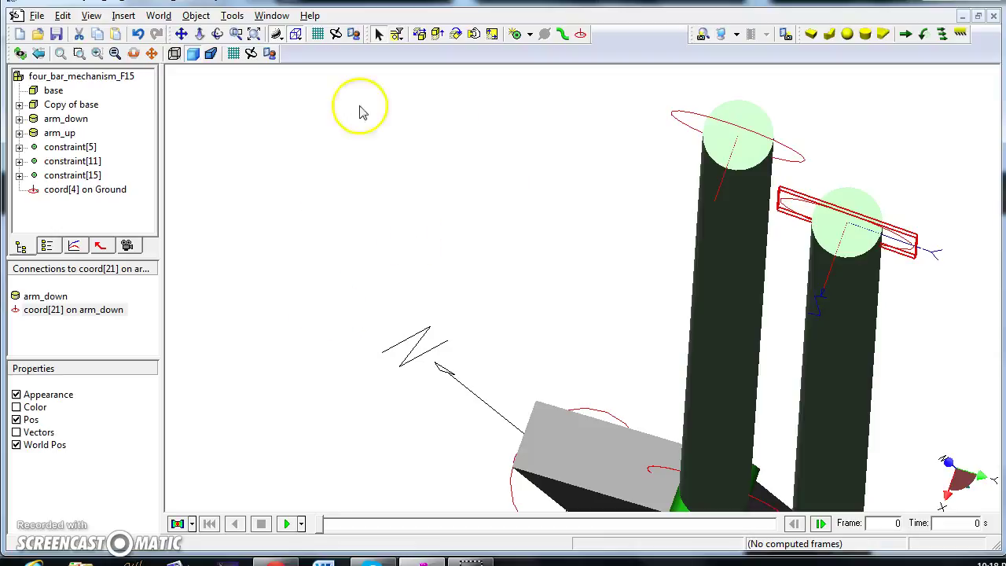
{"action": "left_click", "coordinate": [217, 34]}
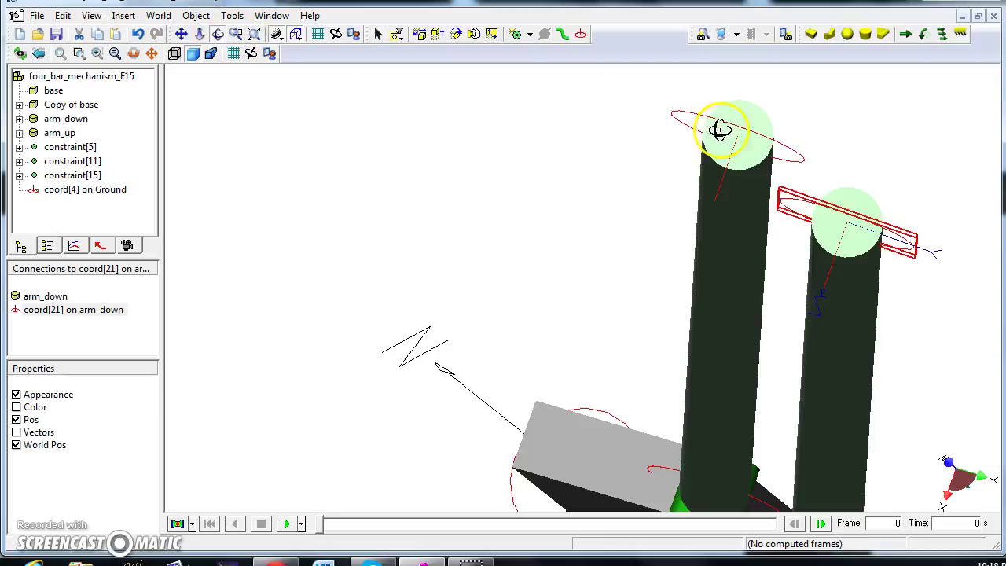
{"action": "left_click_drag", "start_coordinate": [734, 157], "coordinate": [754, 153]}
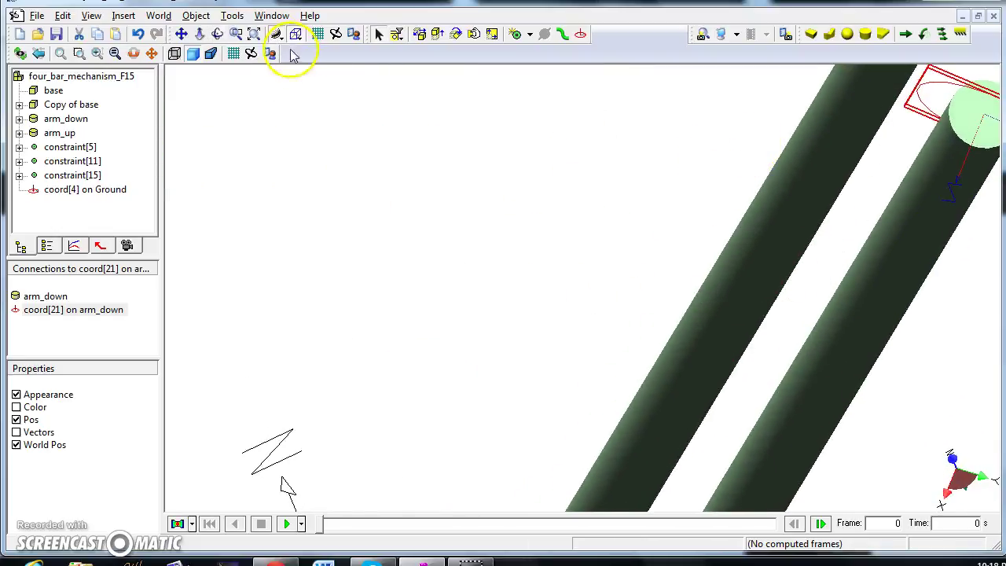
{"action": "left_click", "coordinate": [255, 35]}
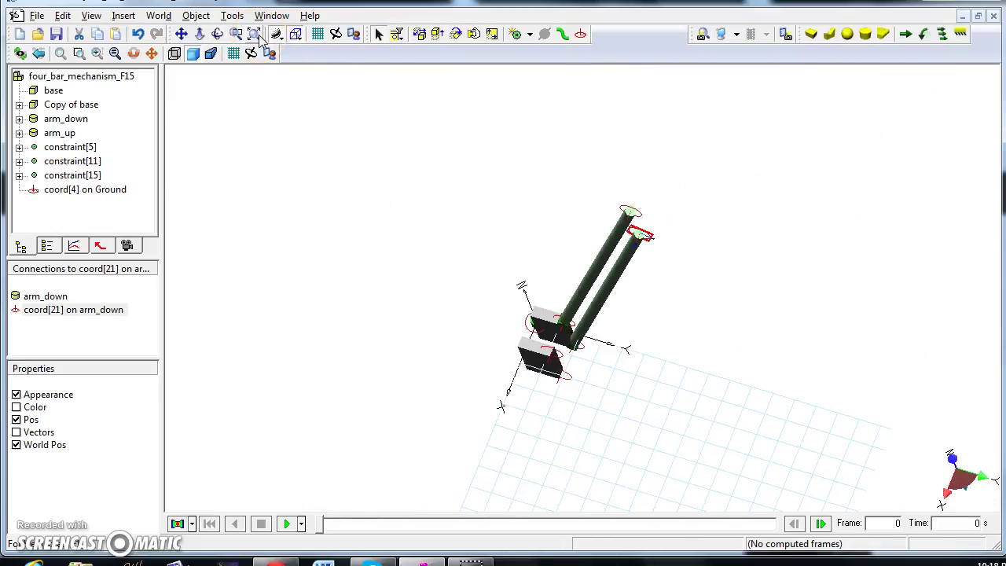
Place a new coordinate frame on top of the lower Copy of base block
{"action": "left_click", "coordinate": [474, 322]}
{"action": "left_click", "coordinate": [477, 330]}
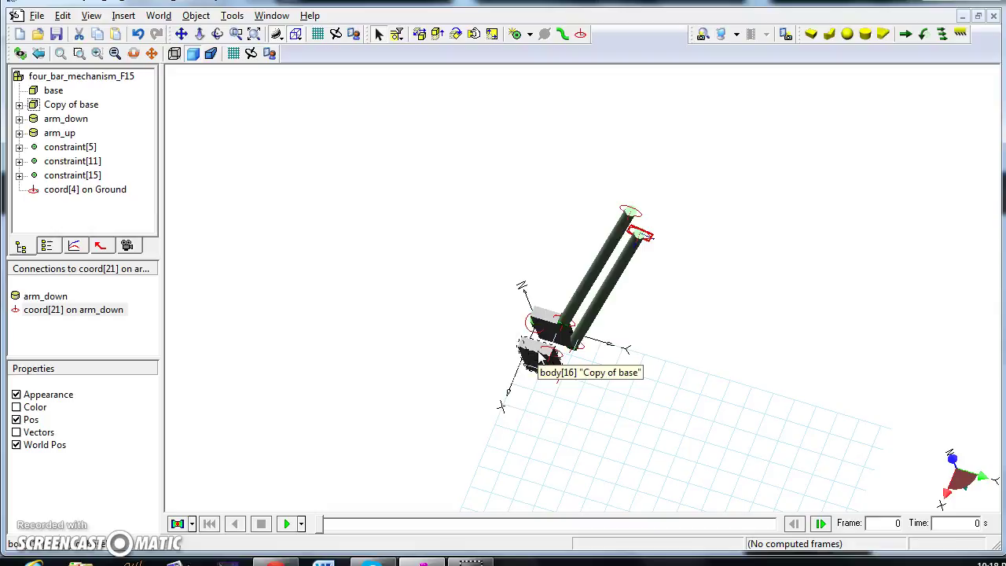
{"action": "mouse_move", "coordinate": [537, 359]}
{"action": "left_mouse_down"}
{"action": "mouse_move", "coordinate": [555, 414]}
{"action": "mouse_move", "coordinate": [621, 343]}
{"action": "mouse_move", "coordinate": [644, 231]}
{"action": "mouse_move", "coordinate": [654, 244]}
{"action": "left_mouse_up"}
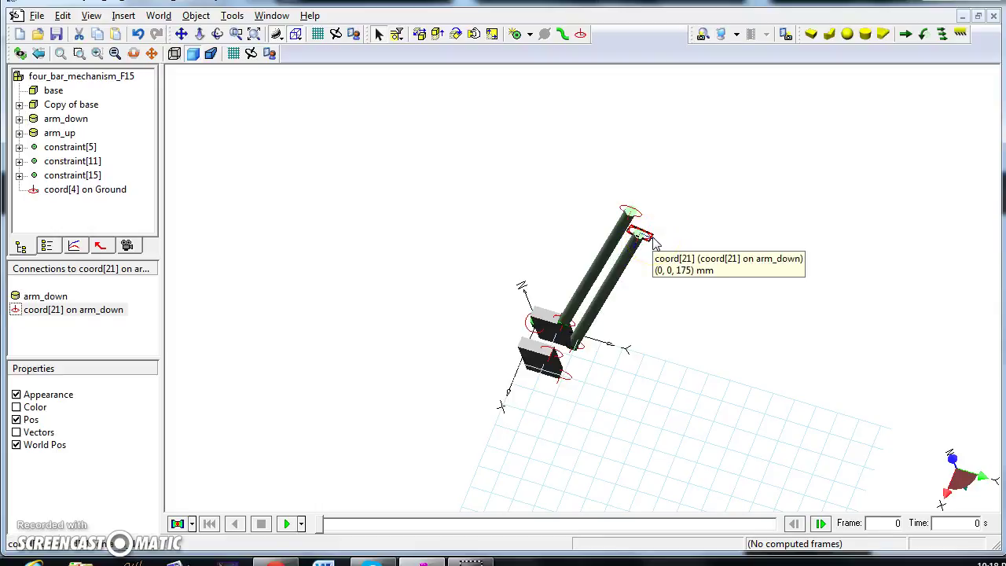
{"action": "mouse_move", "coordinate": [560, 363]}
{"action": "left_mouse_down"}
{"action": "mouse_move", "coordinate": [550, 348]}
{"action": "mouse_move", "coordinate": [562, 364]}
{"action": "left_mouse_up"}
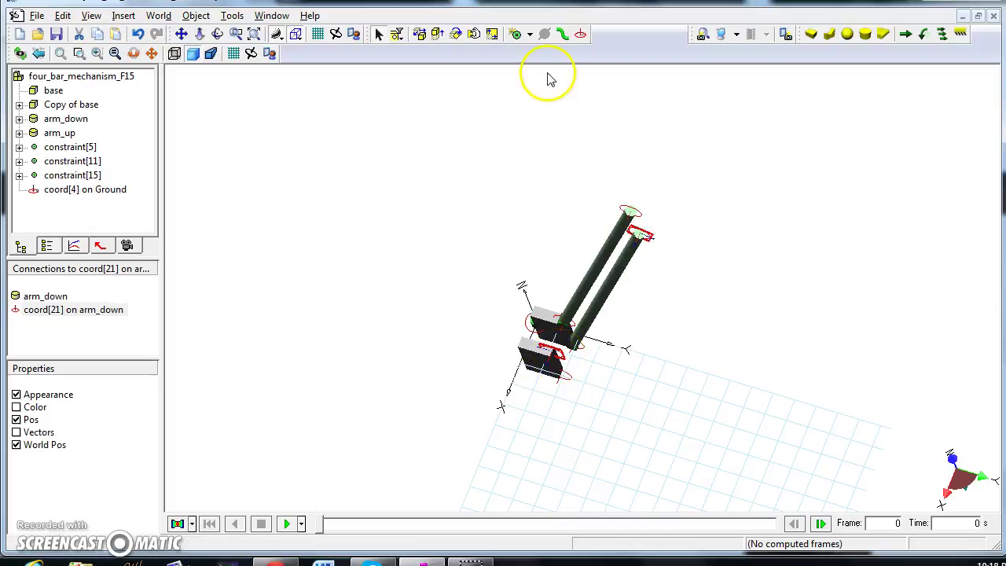
Create a revolute joint from arm_down to Copy of base and drag the arm to test it
{"action": "left_click", "coordinate": [531, 35]}
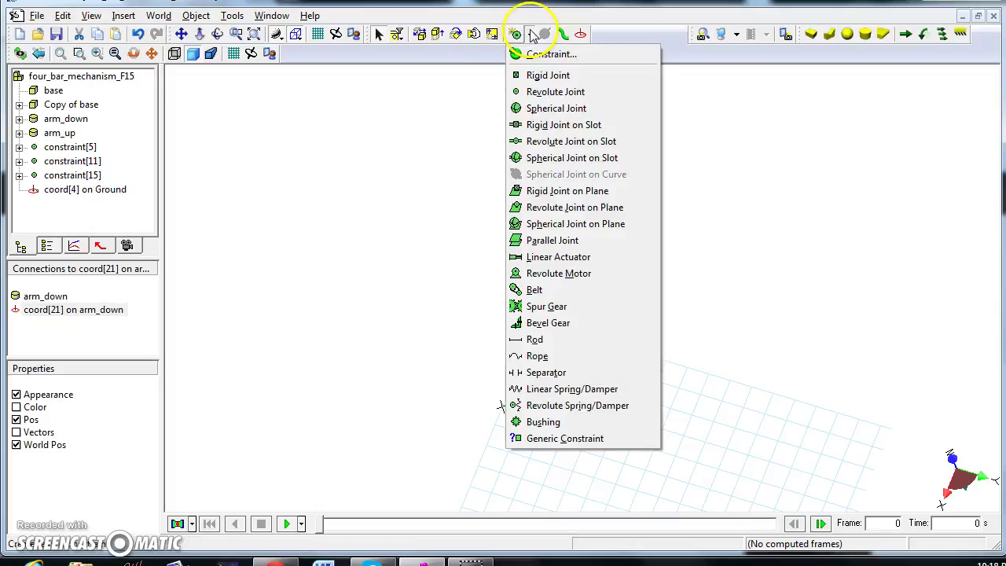
{"action": "left_click", "coordinate": [544, 93]}
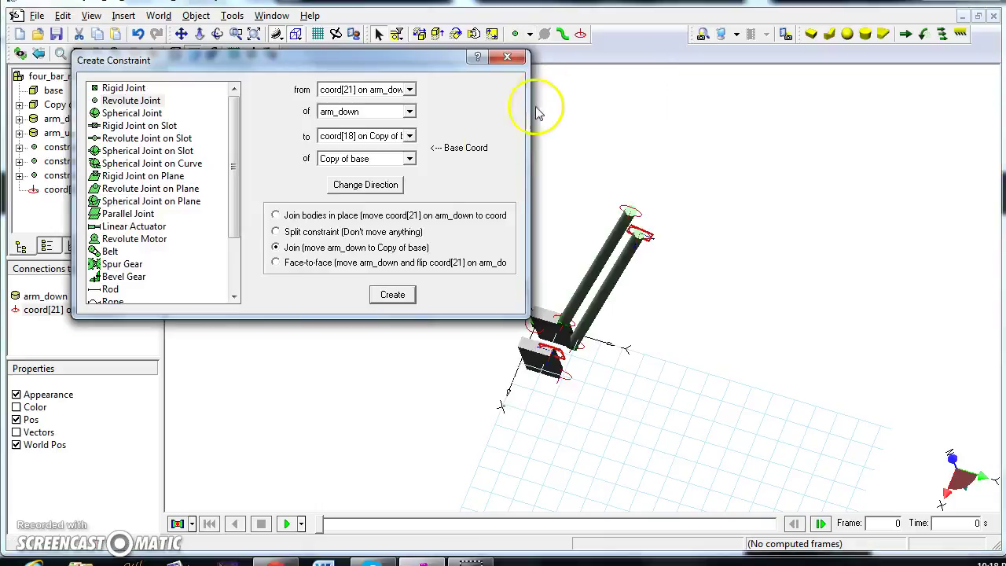
{"action": "left_click", "coordinate": [392, 295]}
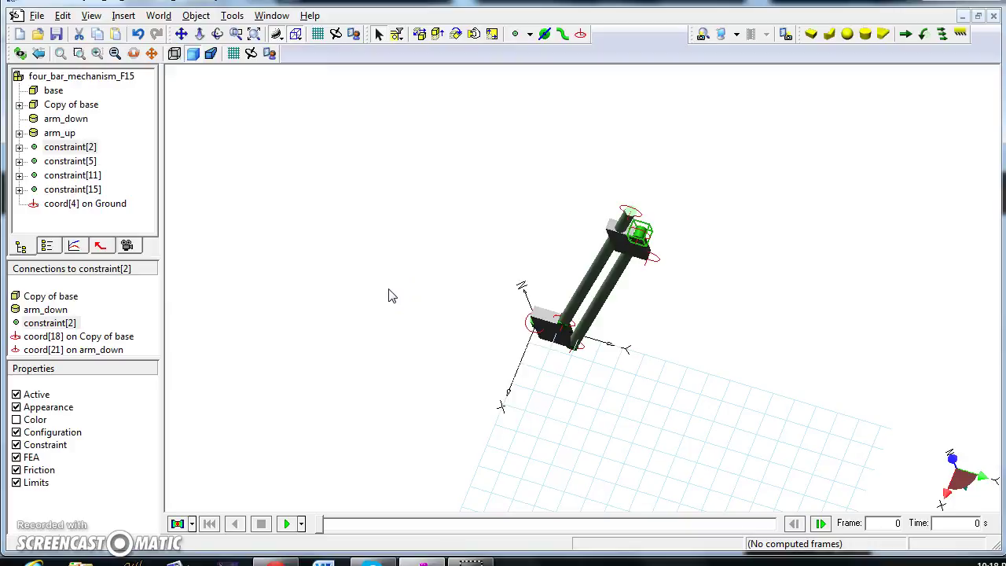
{"action": "left_click_drag", "start_coordinate": [527, 286], "coordinate": [652, 257]}
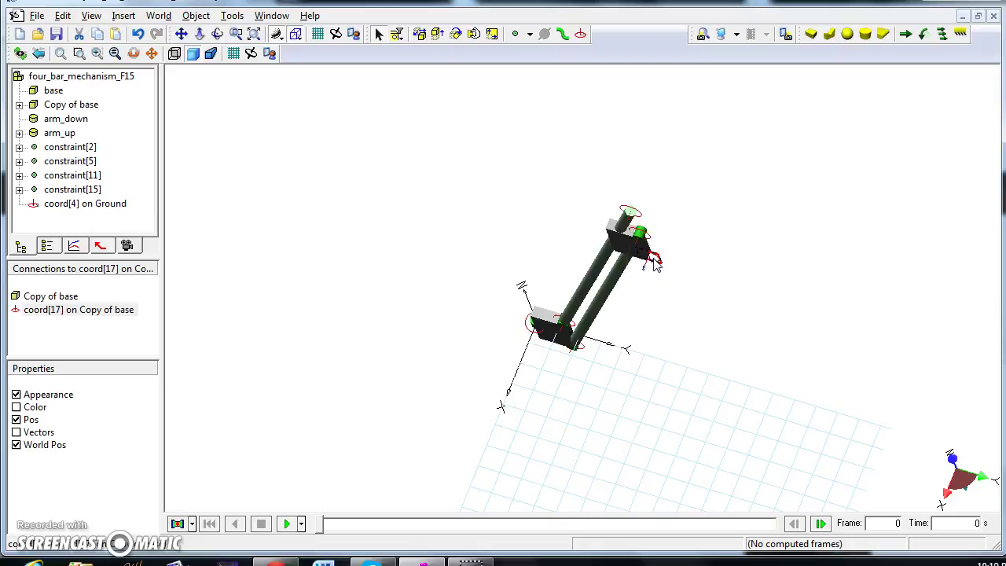
Join coord[19] on arm_up to coord[17] on Copy of base with revolute joint constraint[22]
{"action": "left_click", "coordinate": [636, 215]}
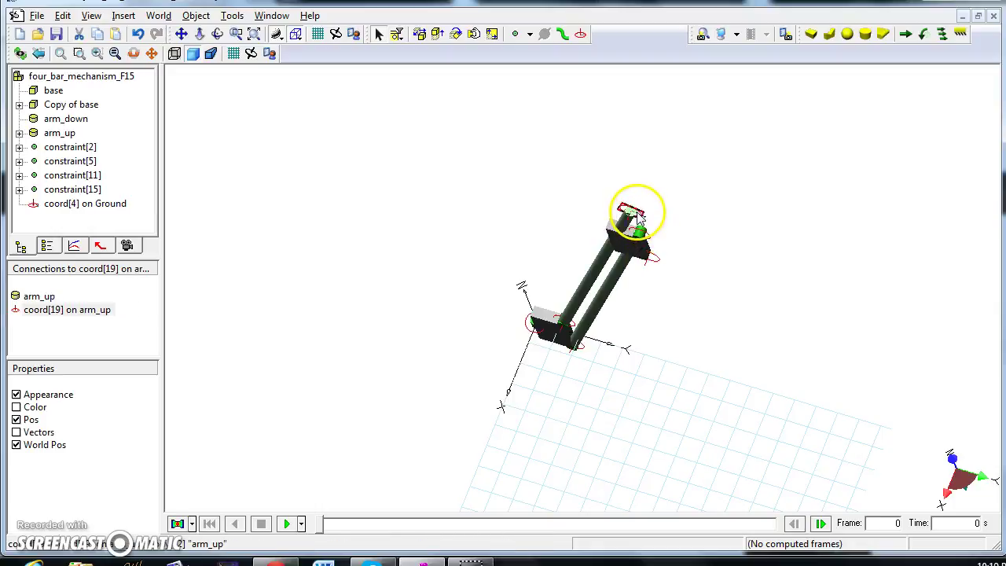
{"action": "left_click_drag", "start_coordinate": [637, 214], "coordinate": [659, 261]}
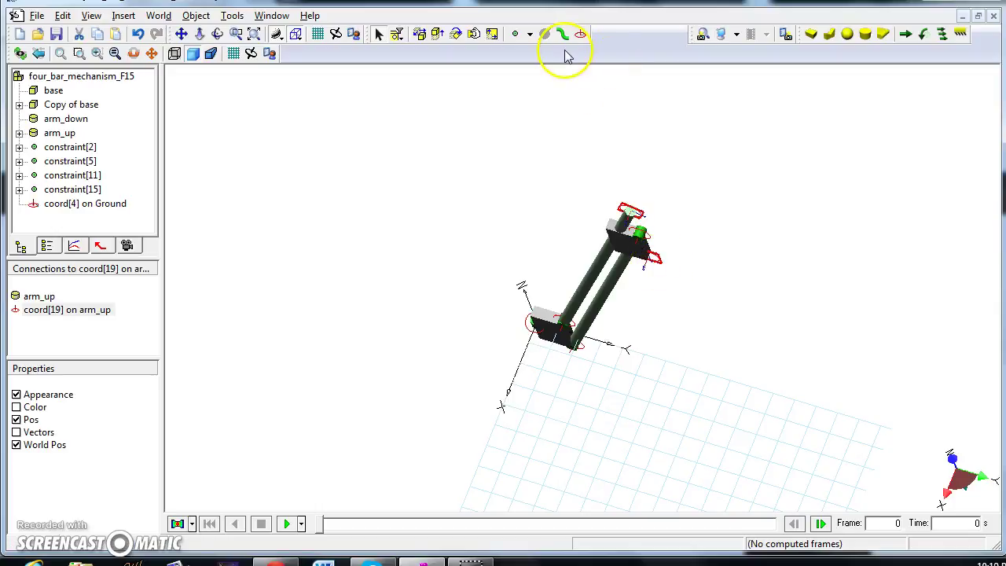
{"action": "left_click", "coordinate": [530, 35]}
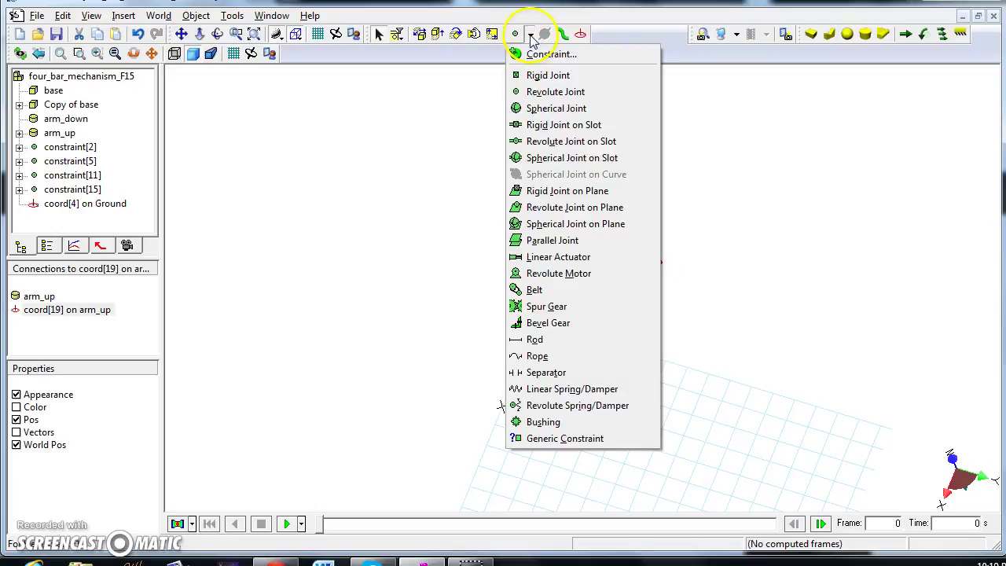
{"action": "left_click", "coordinate": [538, 92]}
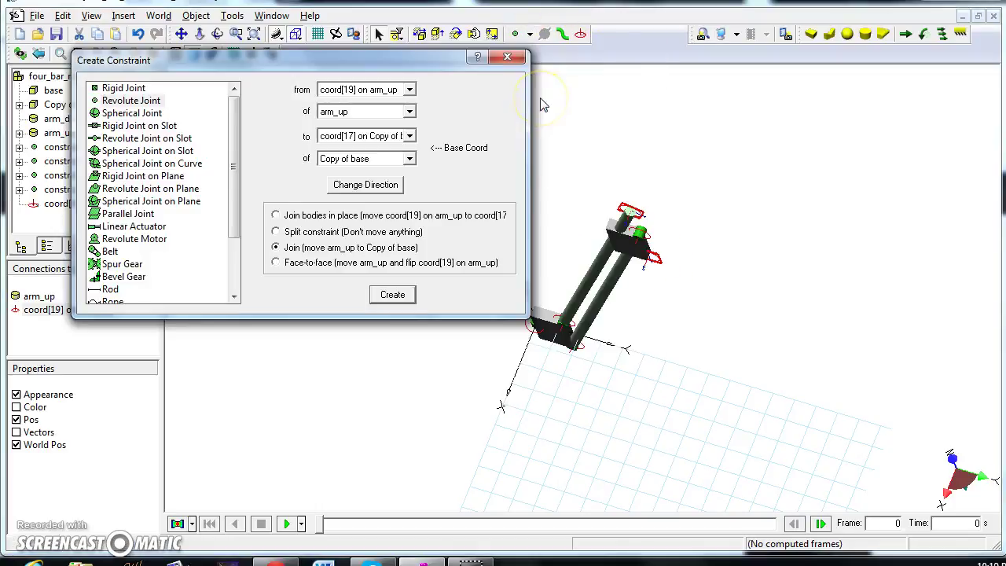
{"action": "left_click", "coordinate": [392, 295]}
{"action": "left_click", "coordinate": [465, 308]}
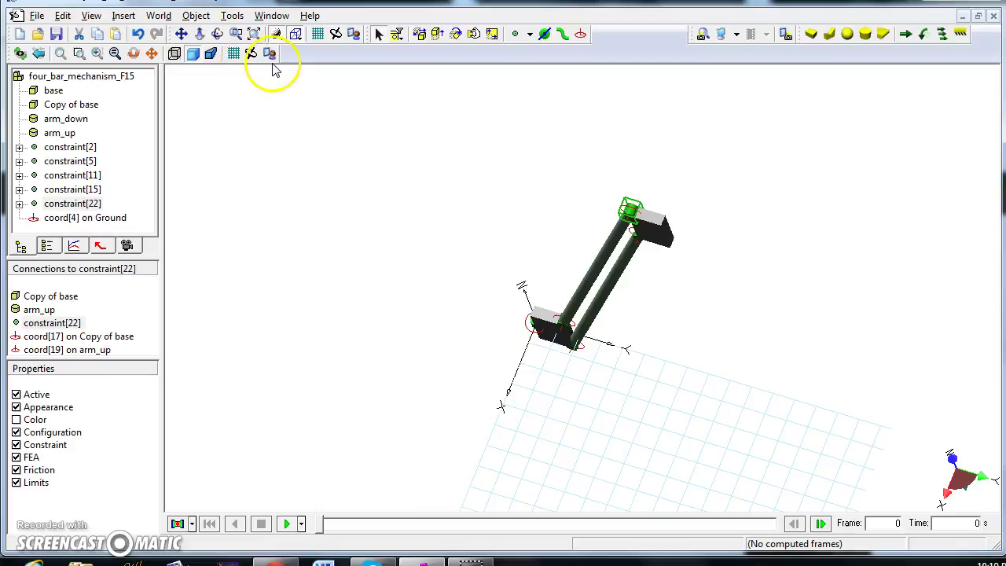
{"action": "left_click", "coordinate": [216, 34]}
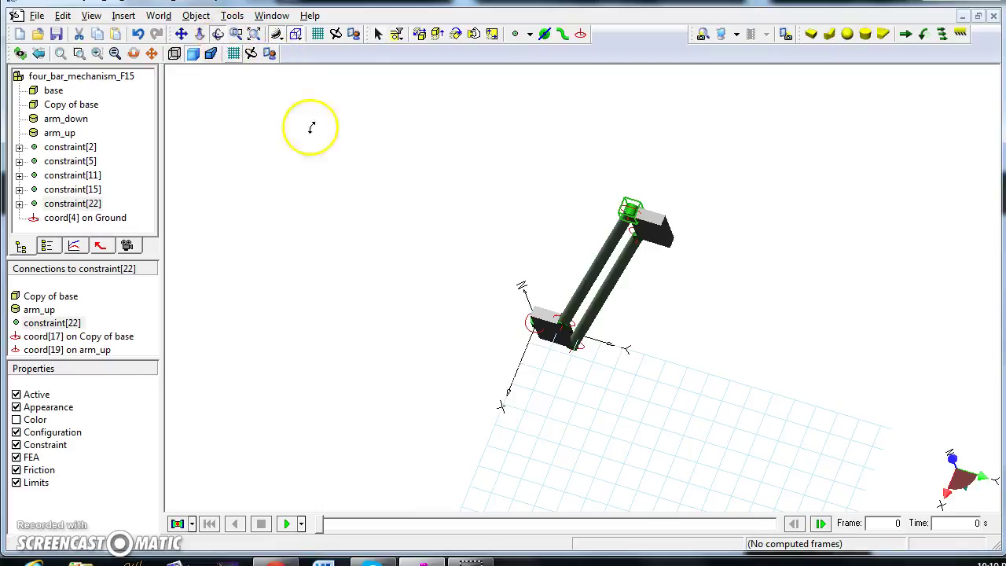
Orbit the model upright and zoom out so the whole mechanism fits
{"action": "left_click_drag", "start_coordinate": [622, 352], "coordinate": [607, 281]}
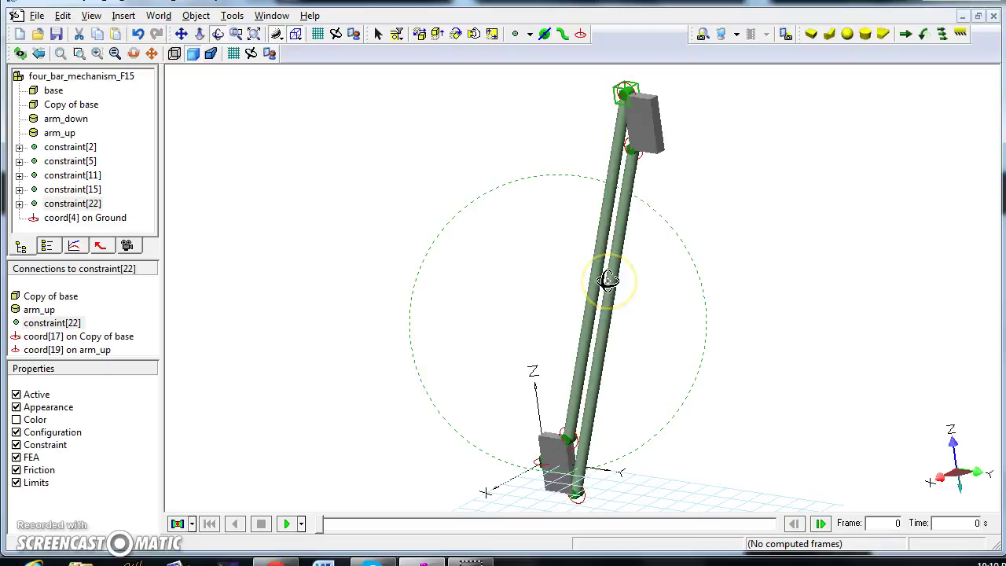
{"action": "left_click", "coordinate": [611, 286]}
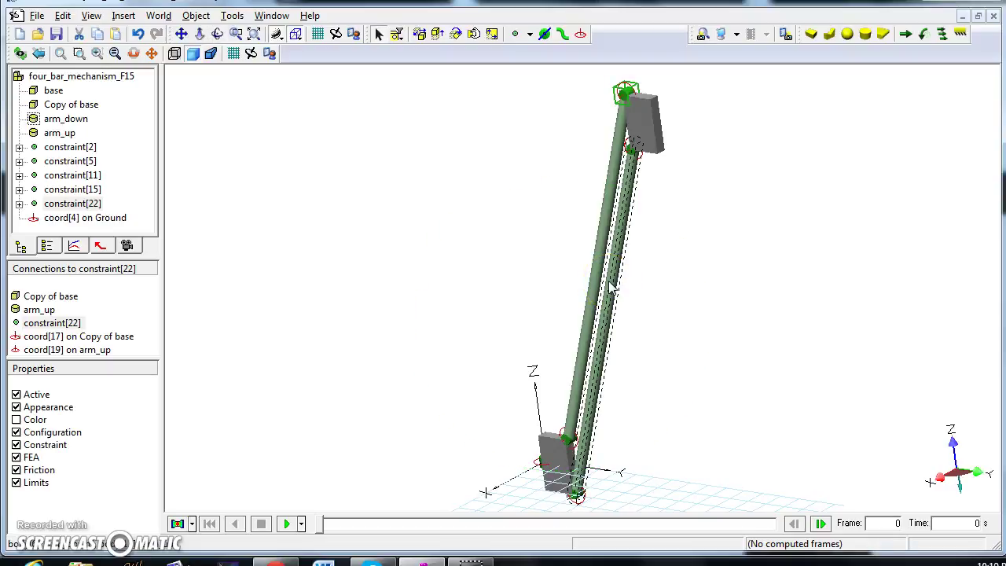
{"action": "left_click", "coordinate": [610, 286]}
{"action": "left_click", "coordinate": [396, 407]}
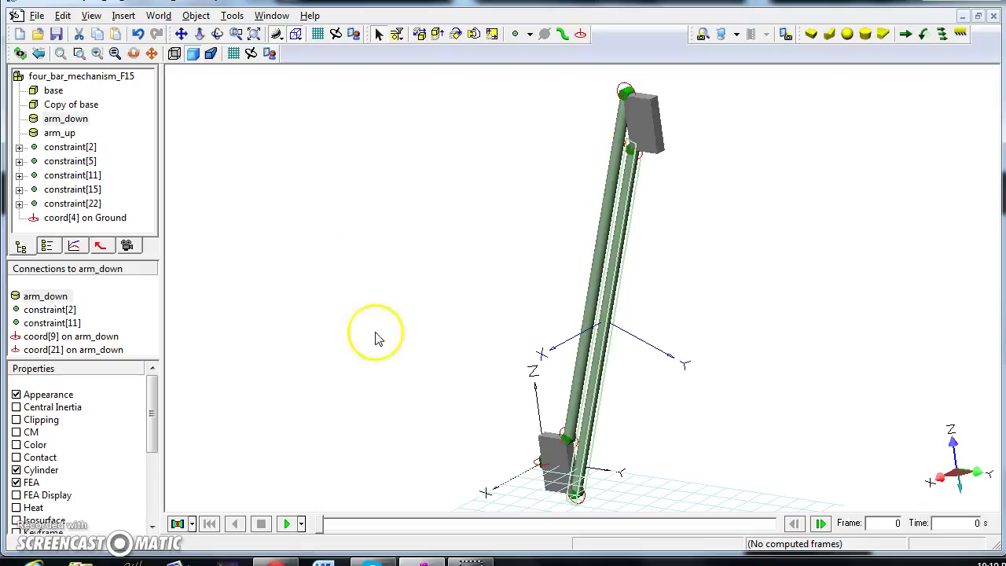
{"action": "left_click", "coordinate": [200, 34]}
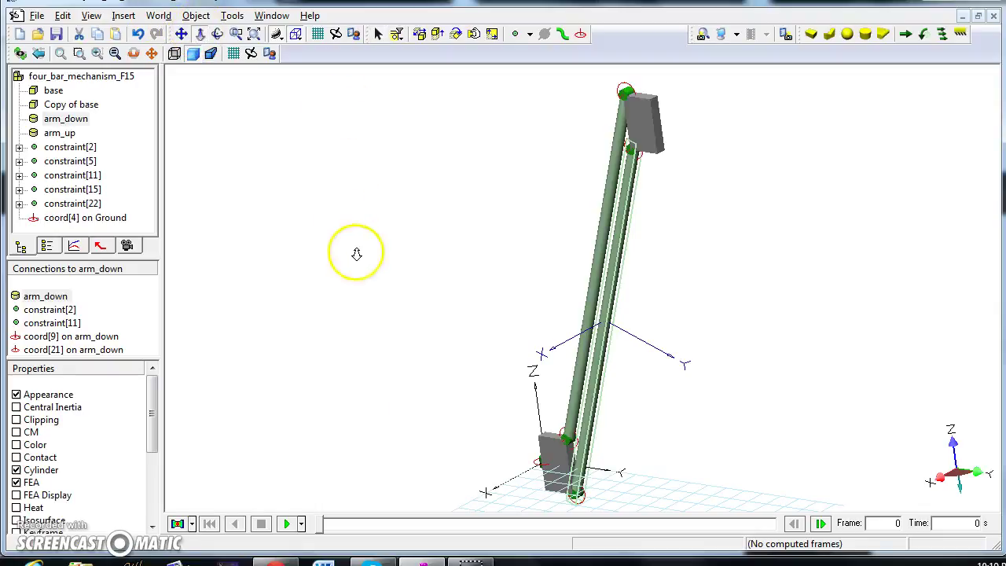
{"action": "left_click_drag", "start_coordinate": [372, 283], "coordinate": [411, 281]}
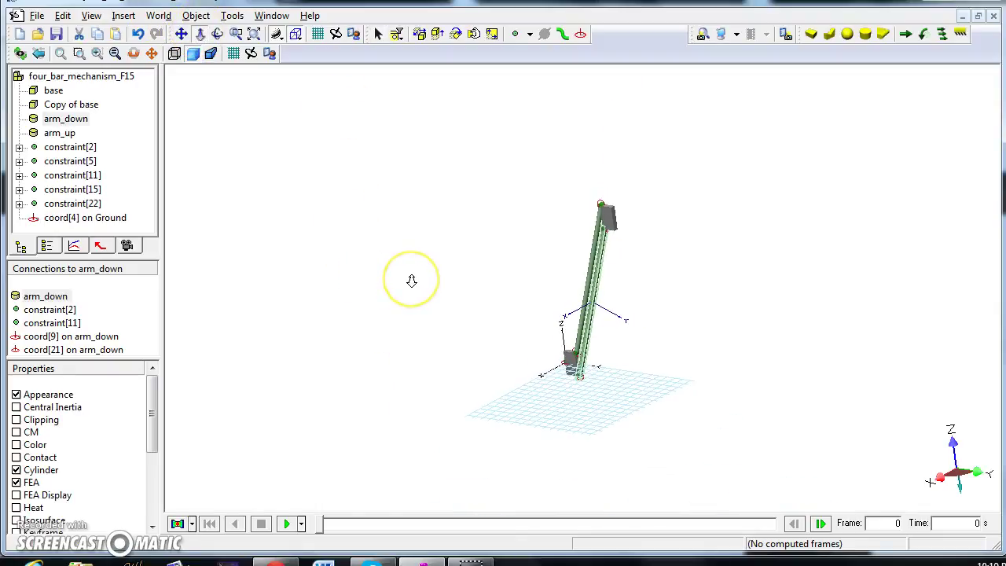
Run the simulation to frame 182, stop it, and scrub back through the motion
{"action": "left_click", "coordinate": [288, 524]}
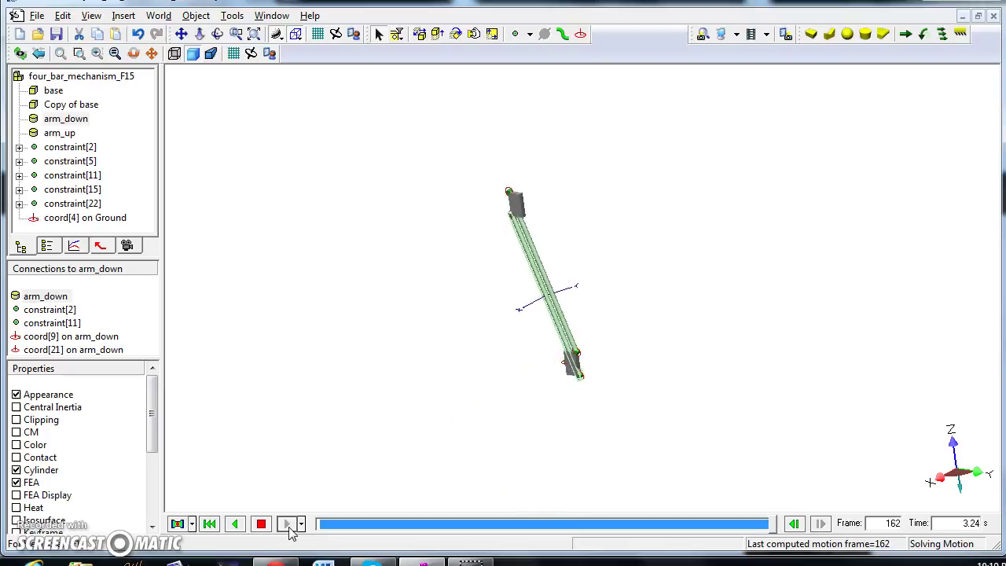
{"action": "left_click", "coordinate": [261, 523]}
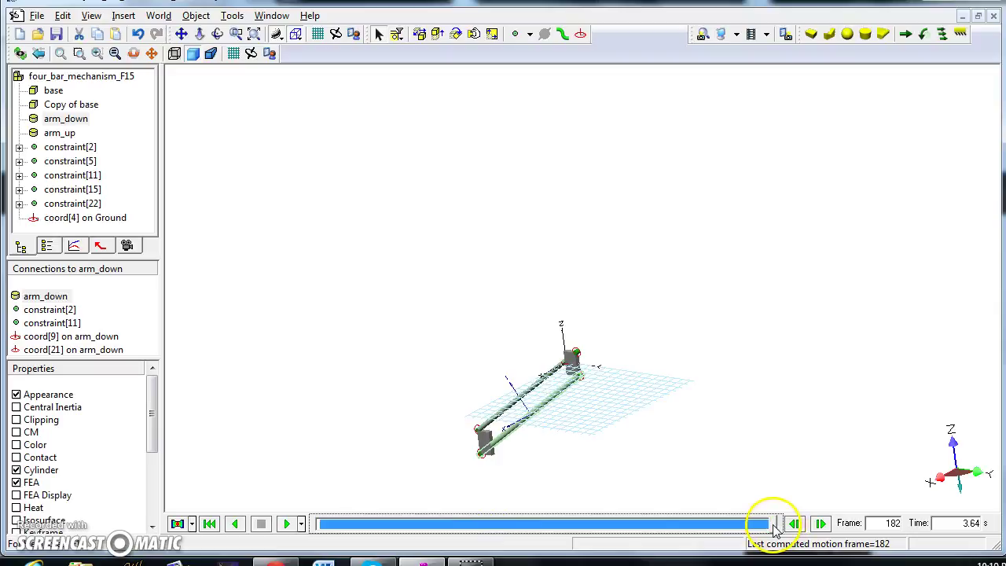
{"action": "left_click_drag", "start_coordinate": [774, 530], "coordinate": [656, 538]}
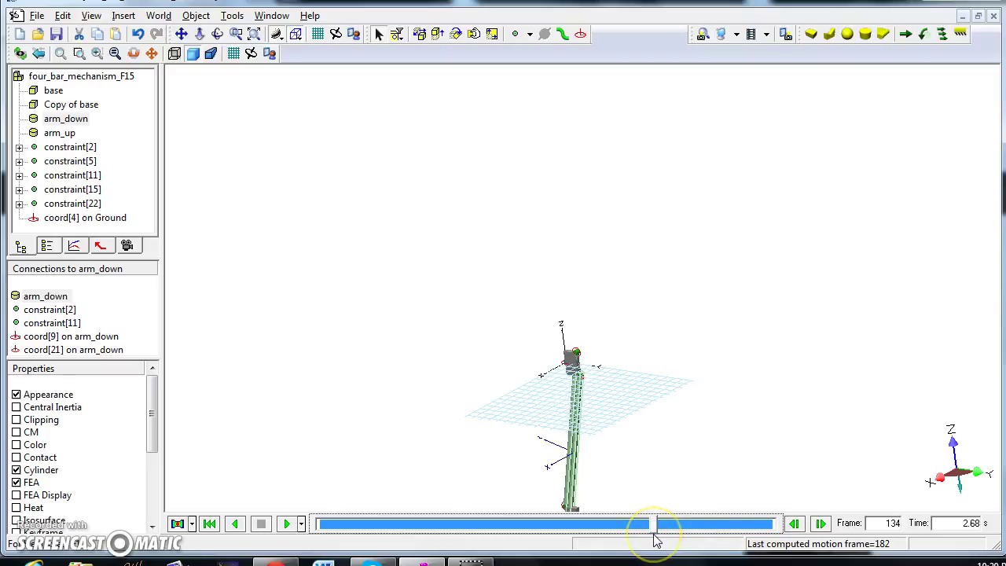
{"action": "left_click_drag", "start_coordinate": [652, 541], "coordinate": [619, 537]}
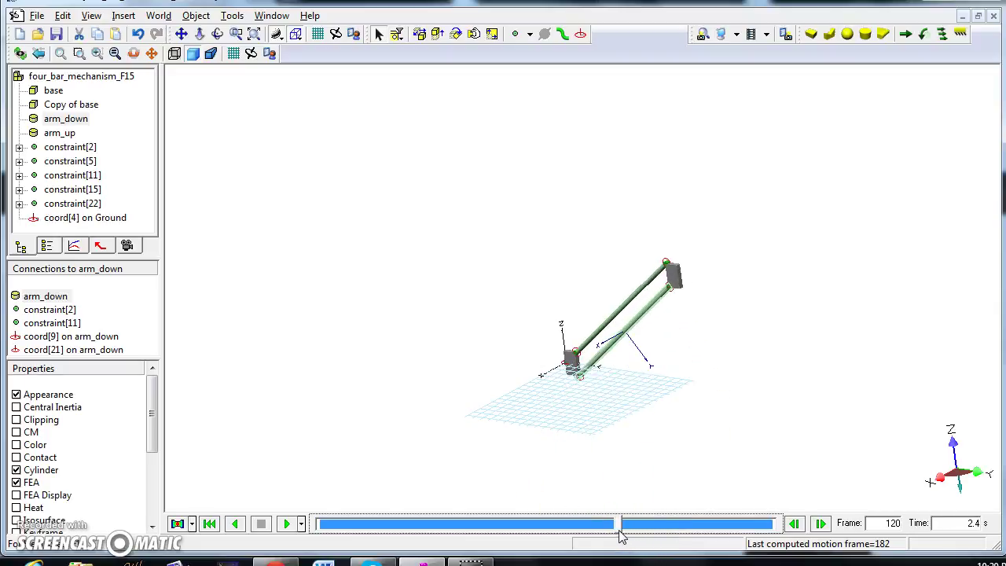
Rewind to frame 0 and make arm_down and arm_up collide with each other
{"action": "left_click", "coordinate": [210, 524]}
{"action": "left_click", "coordinate": [181, 197]}
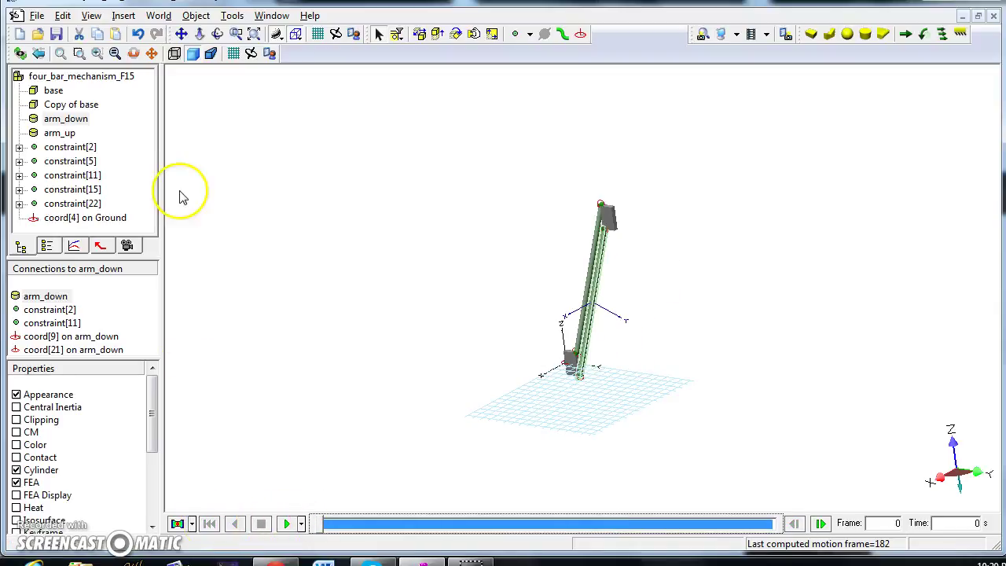
{"action": "left_click", "coordinate": [75, 120]}
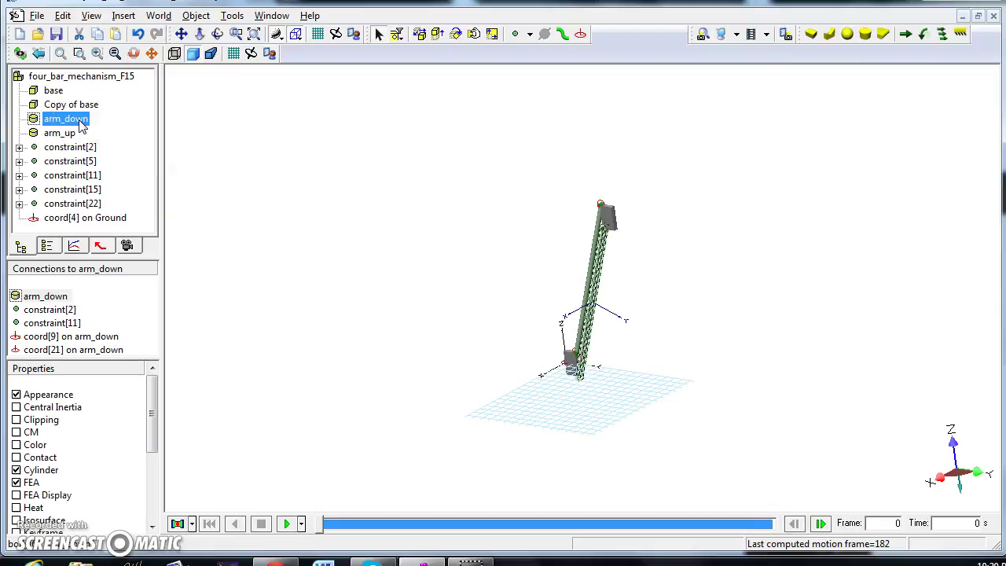
{"action": "left_click", "coordinate": [61, 133], "text": "ctrl"}
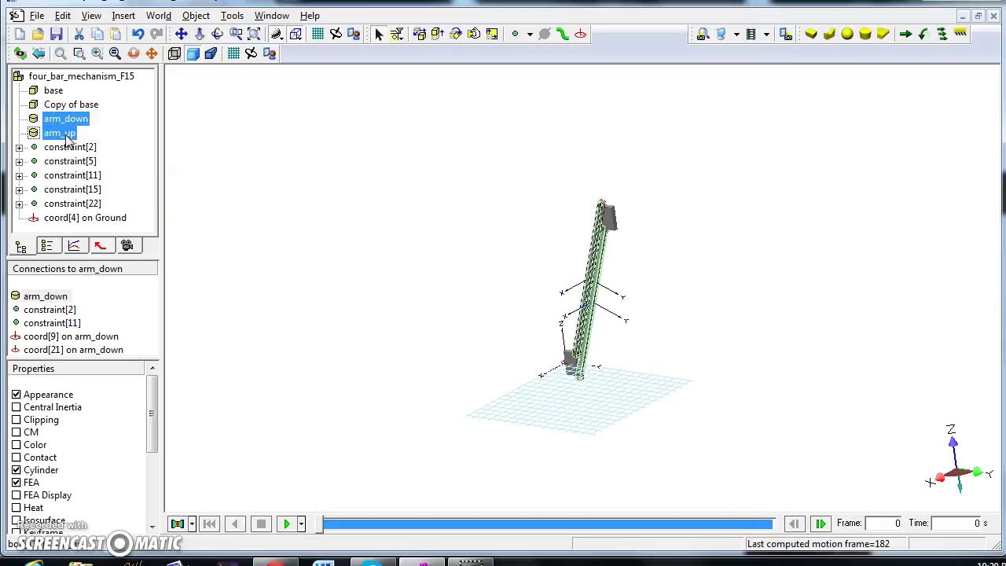
{"action": "right_click", "coordinate": [69, 140]}
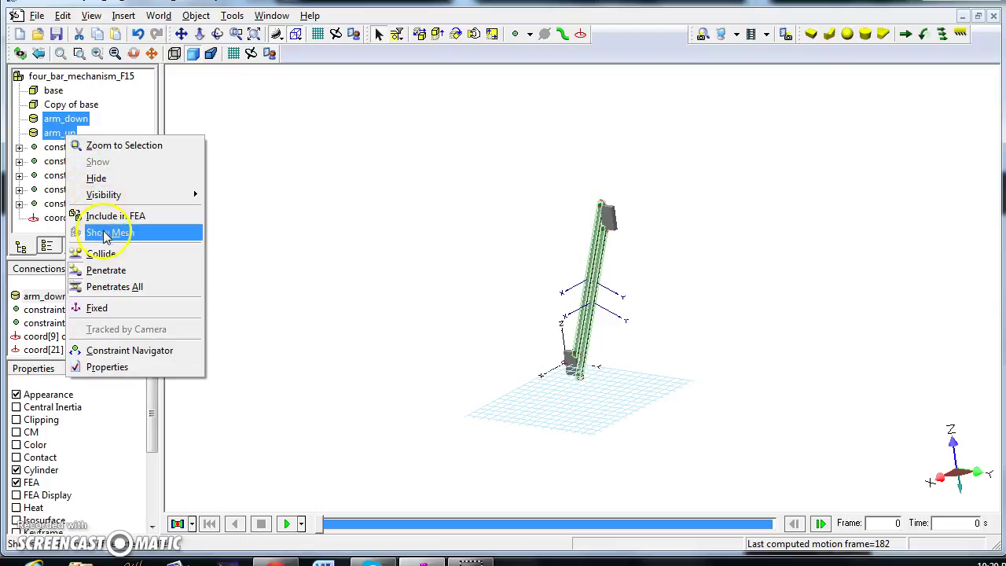
{"action": "left_click", "coordinate": [106, 253]}
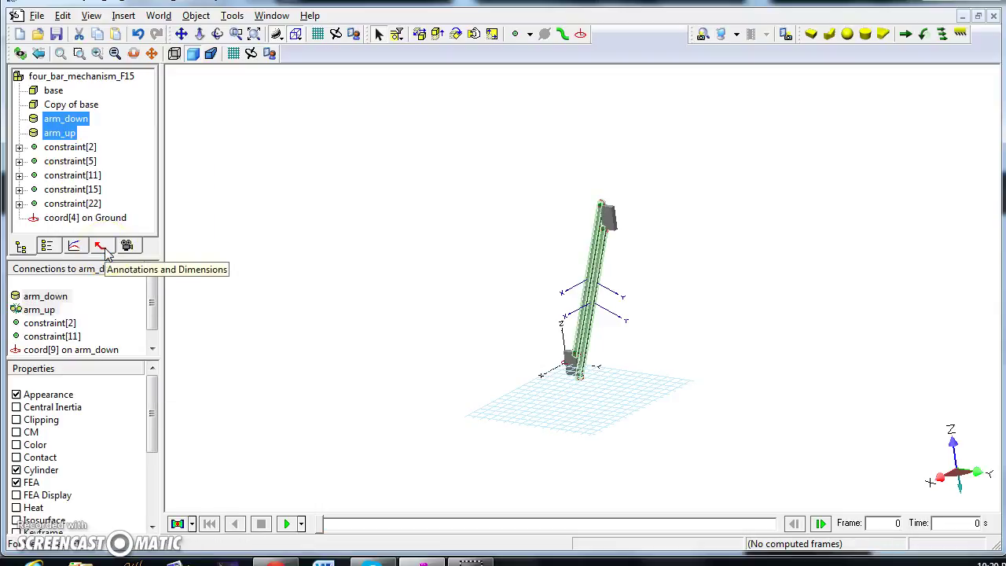
Run the colliding-arms simulation to frame 94, stop it, and rewind to start
{"action": "left_click", "coordinate": [288, 524]}
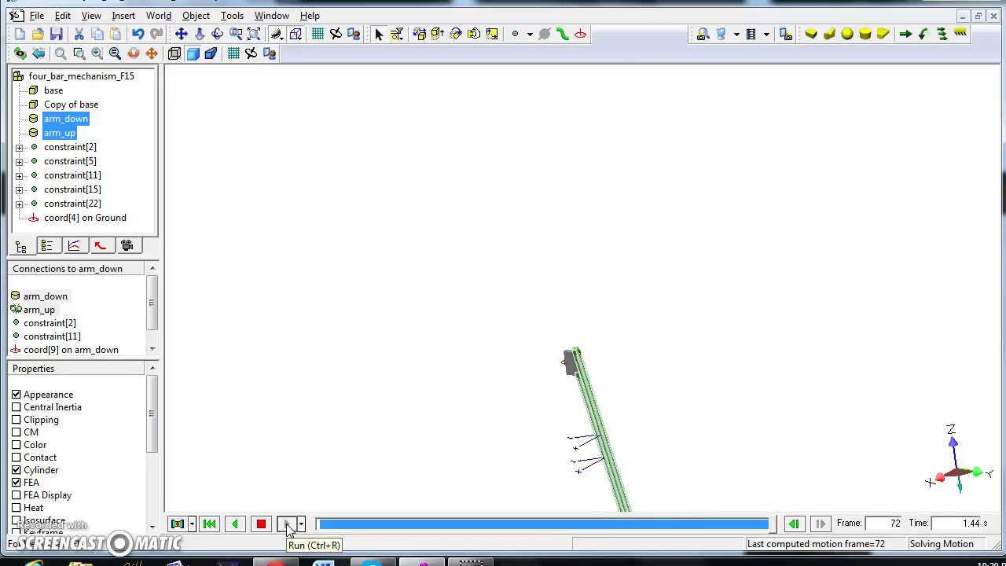
{"action": "left_click", "coordinate": [261, 523]}
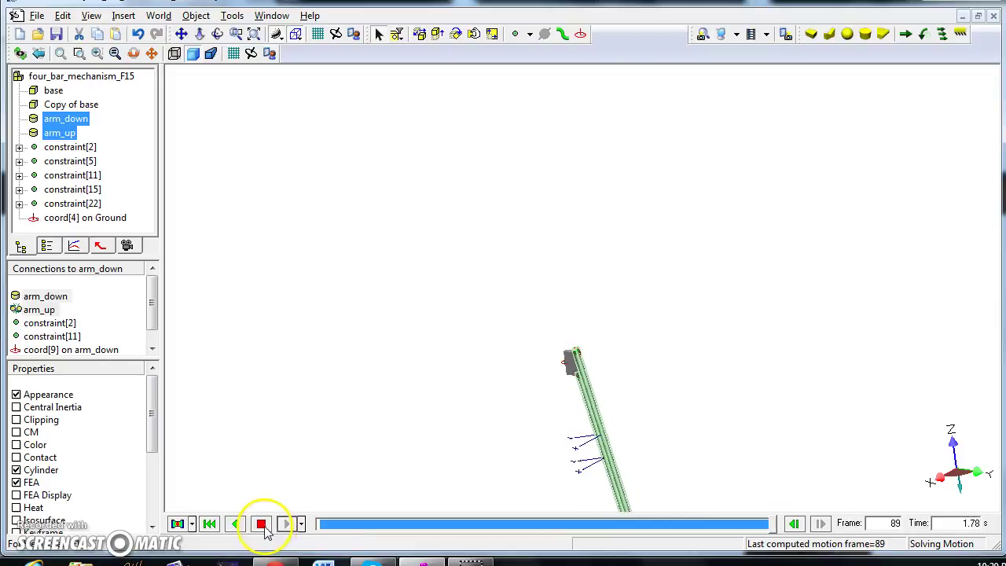
{"action": "left_click", "coordinate": [210, 525]}
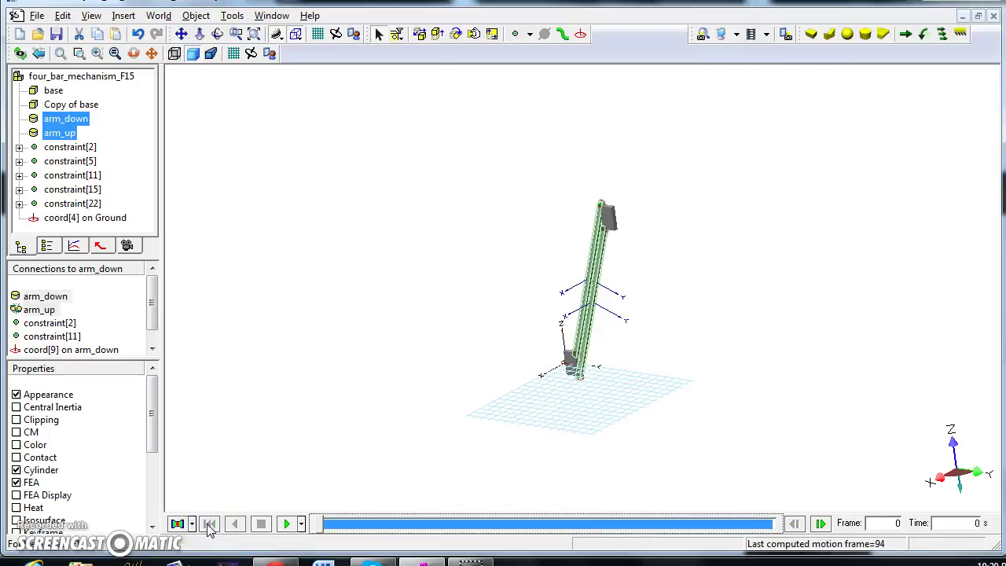